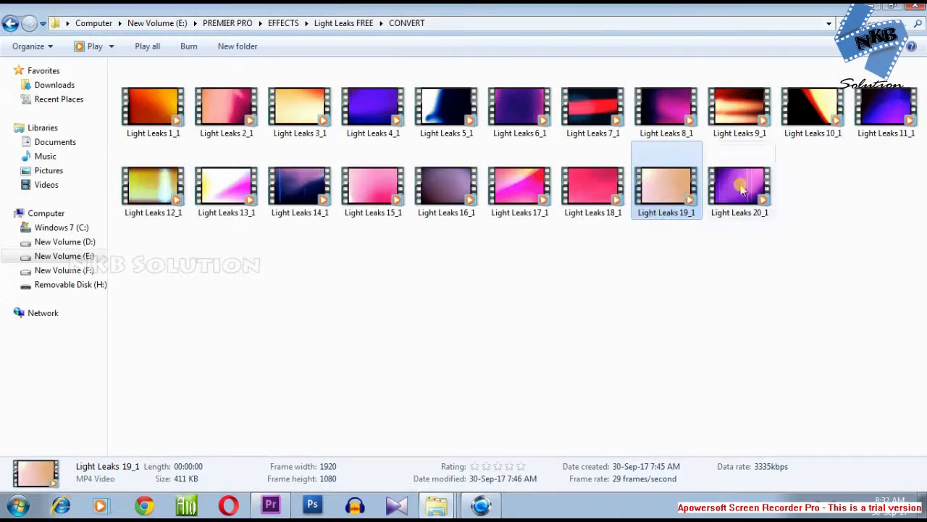
Step: Switch to Premiere Pro, play Sequence 01 from about 00:00:35:06 and show the project's contents
left_click(875, 6)
right_click(741, 133)
left_click(801, 167)
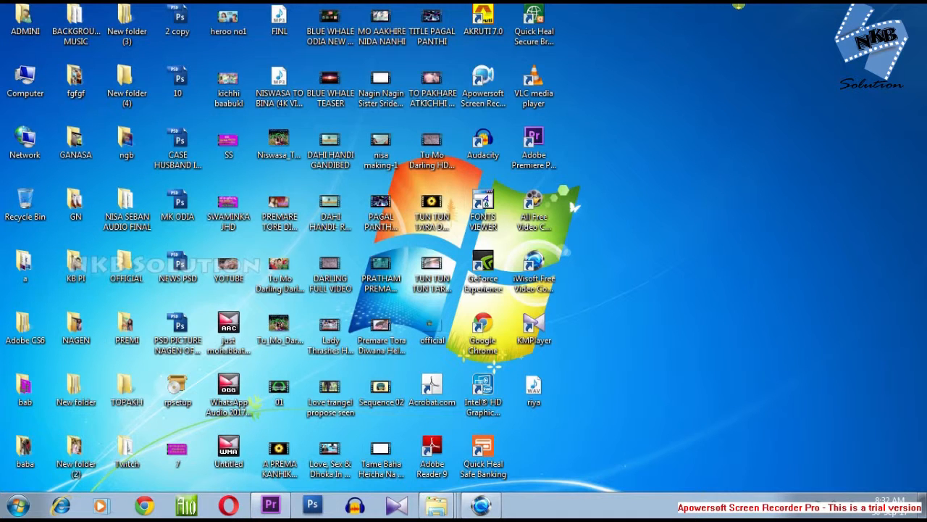
left_click(273, 507)
left_click_drag(438, 348, 415, 350)
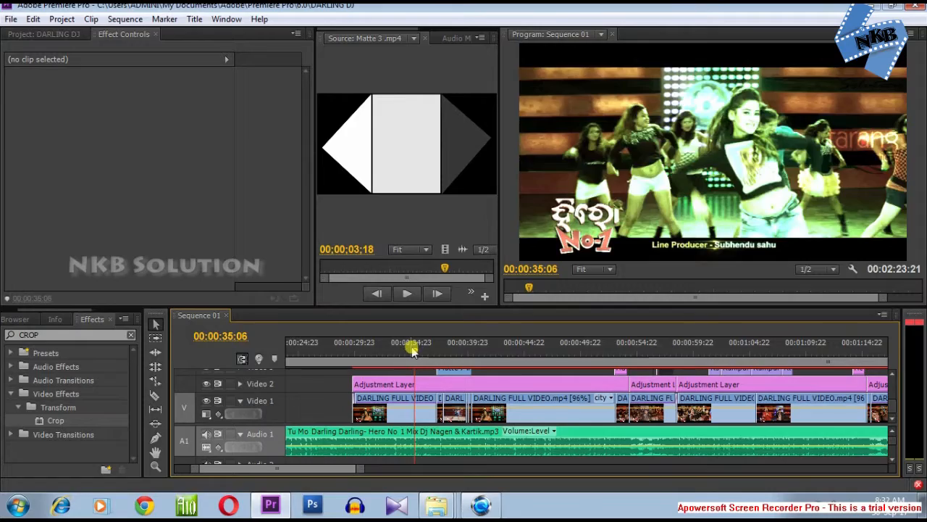
key("space")
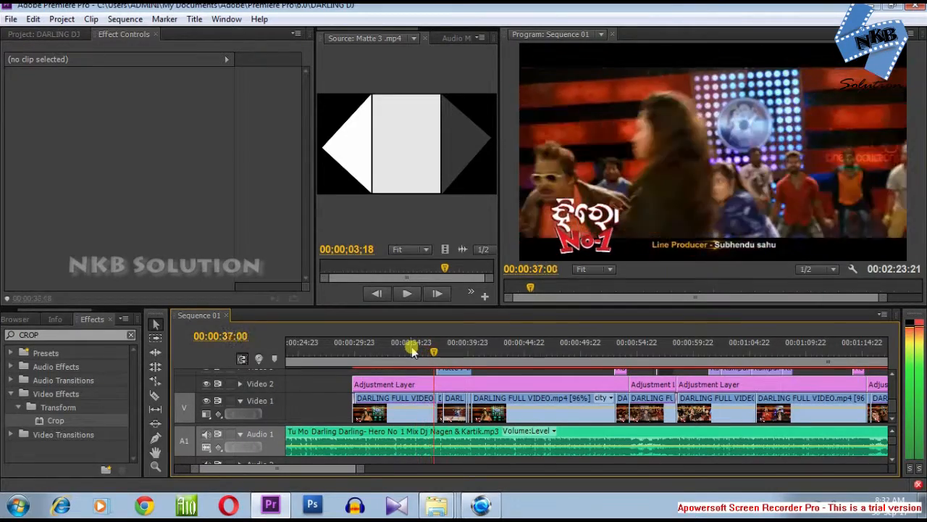
left_click(65, 34)
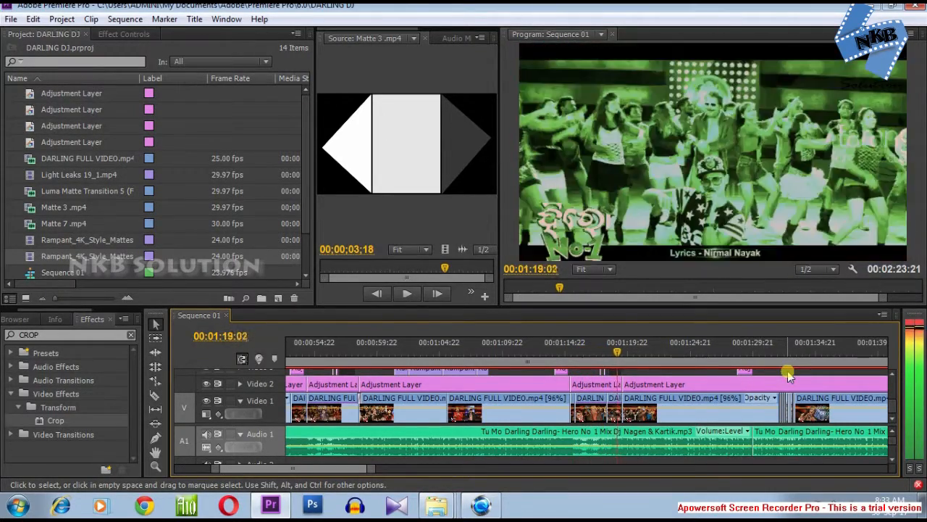
Step: Preview Sequence 01 from about 00:01:16:16, then park the playhead at 00:01:19:17 with the upper video tracks in view
left_click(587, 350)
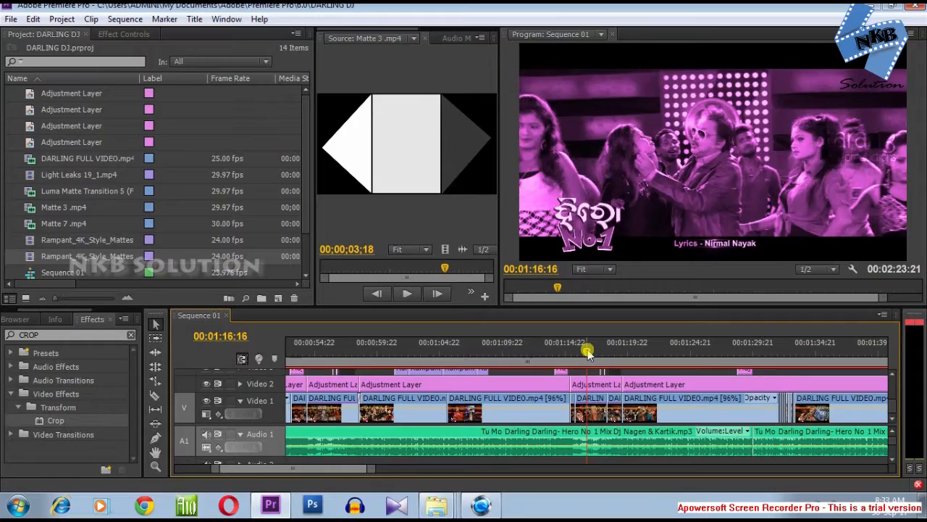
left_click(589, 350)
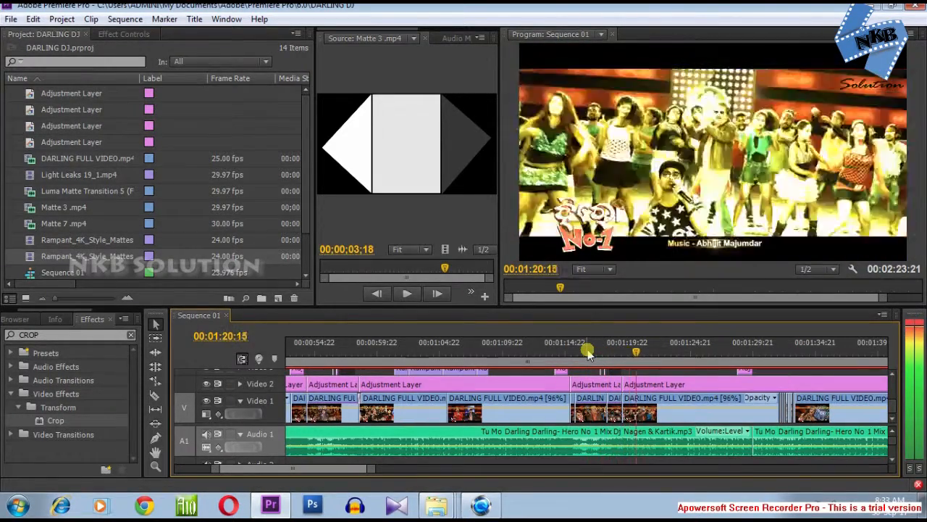
key("space")
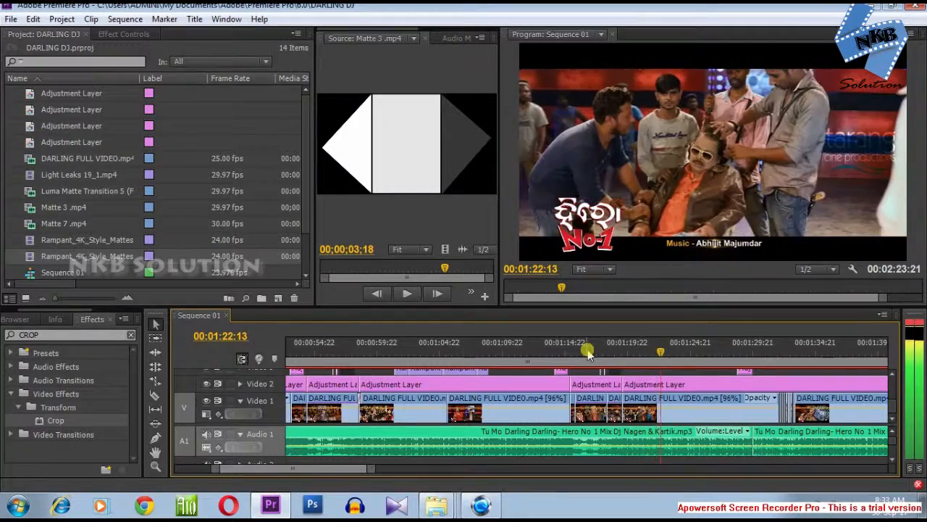
key("=")
key("=")
key("alt")
left_click_drag(549, 347, 552, 348)
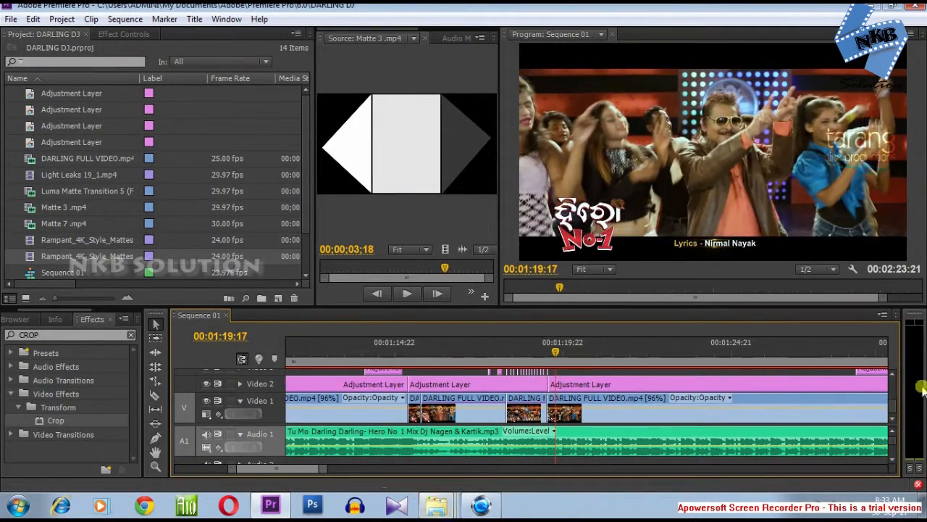
left_click_drag(893, 409, 898, 400)
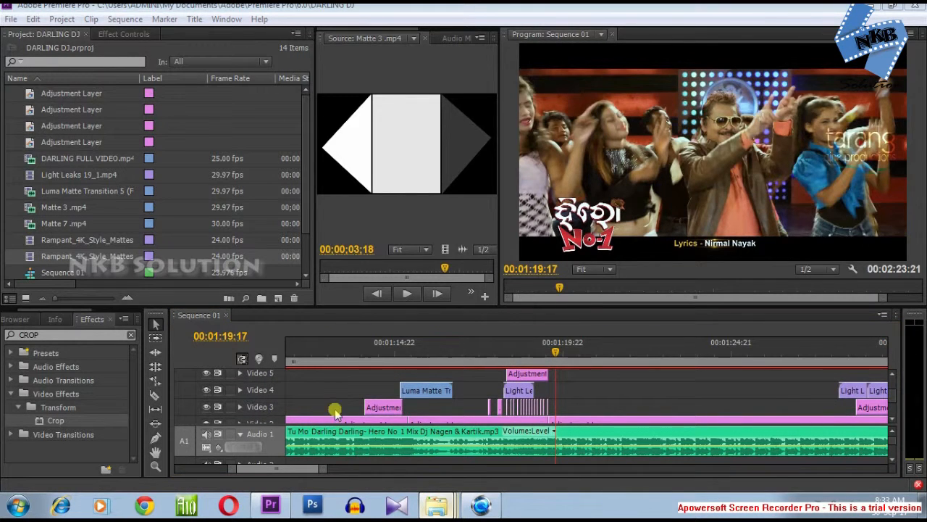
Step: Import the matte video Careful Order Segment1 A_1 from the Magic Matte 2 folder into the Premiere Pro project
left_click(437, 505)
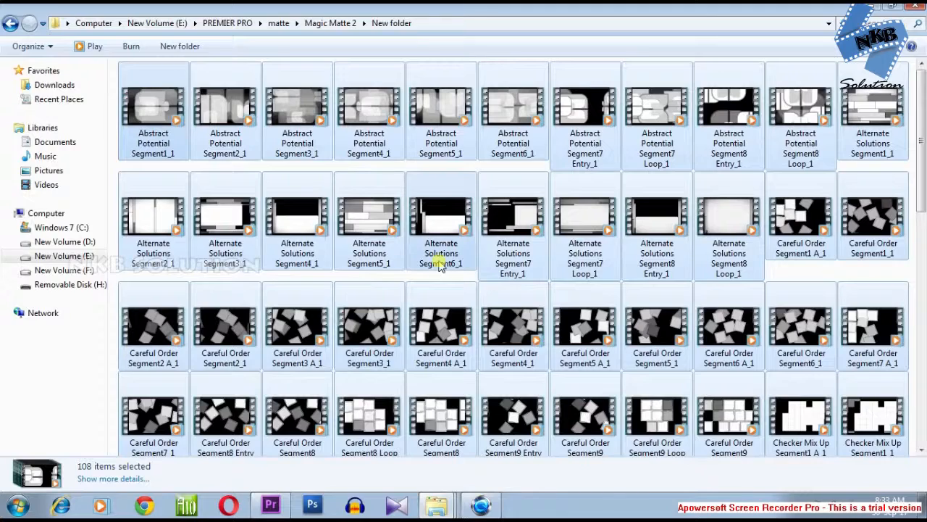
left_click(533, 285)
right_click(536, 285)
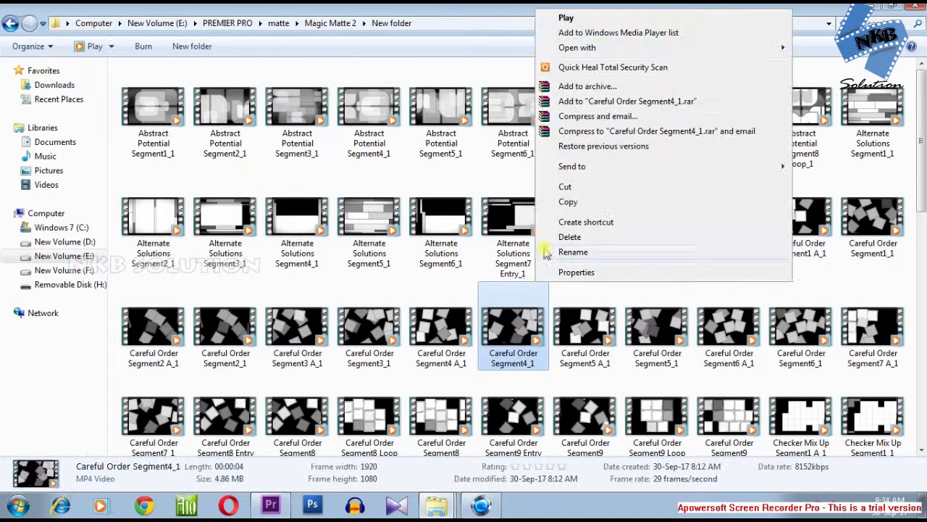
left_click(457, 282)
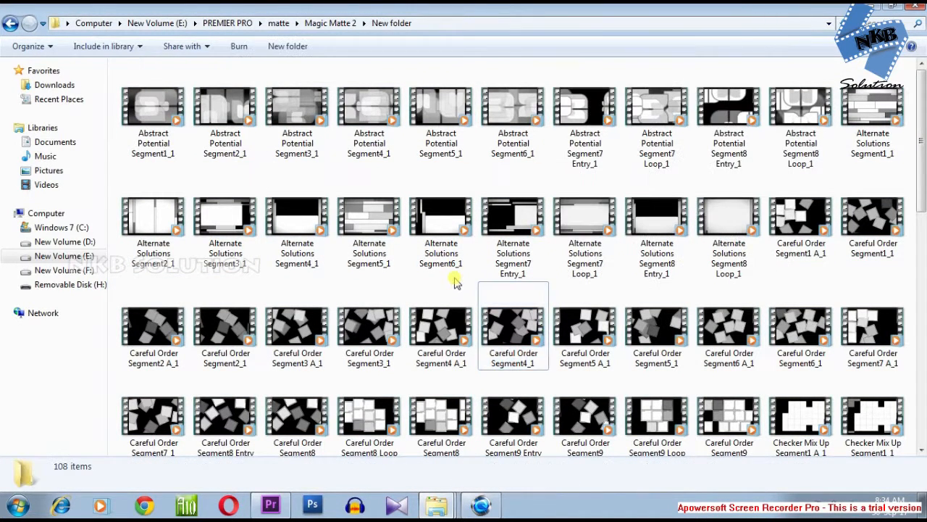
left_click(793, 232)
scroll(435, 405, "down", 1)
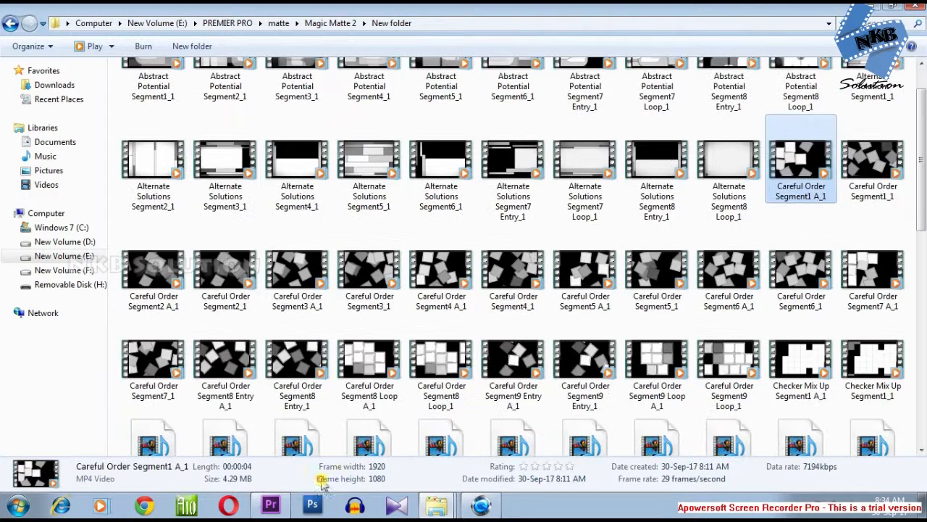
left_click_drag(278, 510, 143, 214)
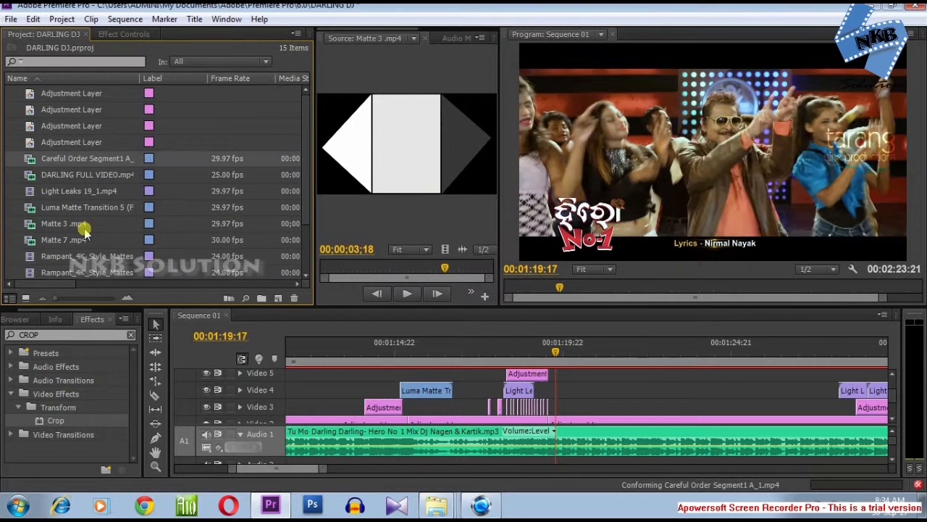
Step: Place the Careful Order Segment1 A_1 clip on Video 4 at about 00:01:19:17 and expand its opacity settings
double_click(32, 162)
left_click_drag(445, 249, 556, 384)
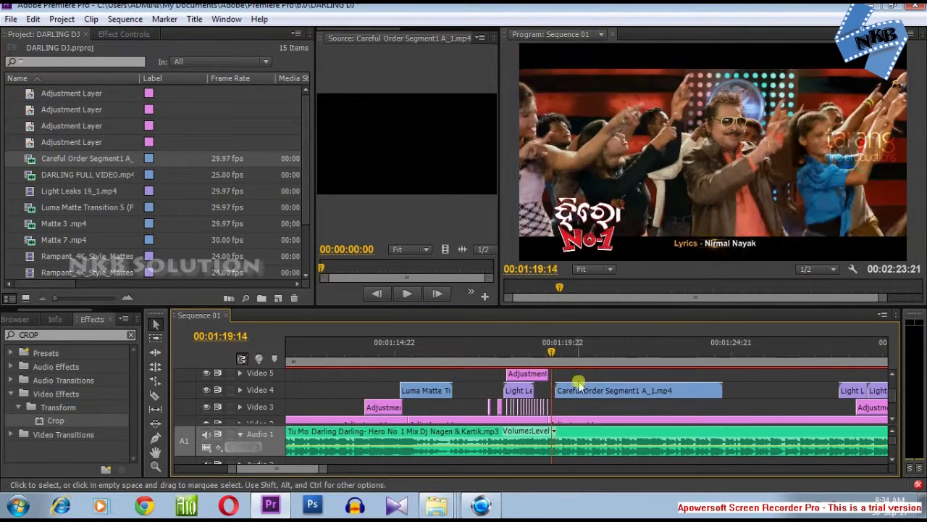
right_click(580, 385)
left_click(584, 352)
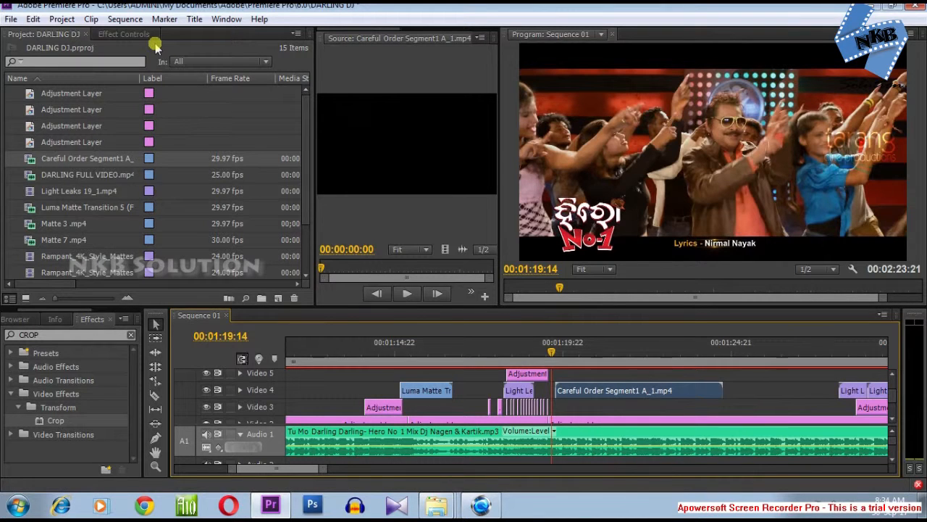
left_click(124, 34)
left_click(42, 105)
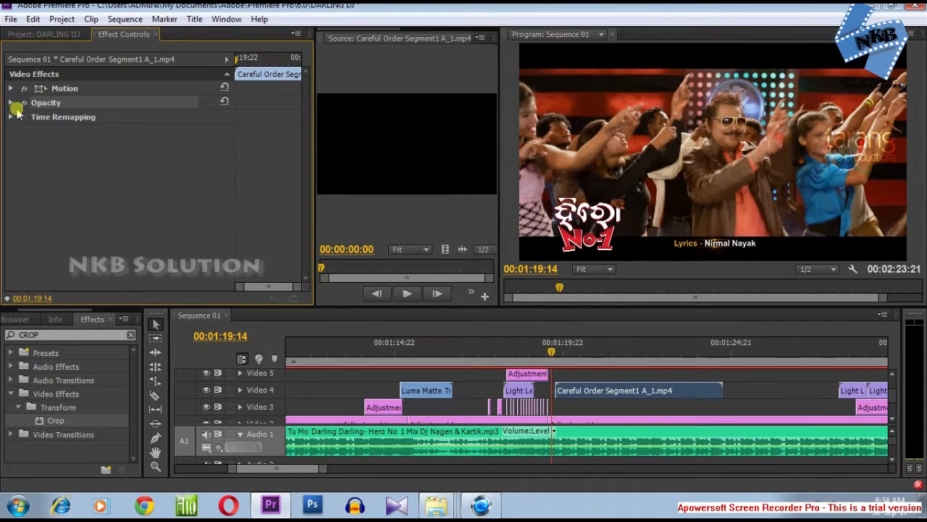
left_click(12, 105)
Step: Try the Screen blend mode on the matte clip and play the result
left_click(147, 130)
left_click(241, 192)
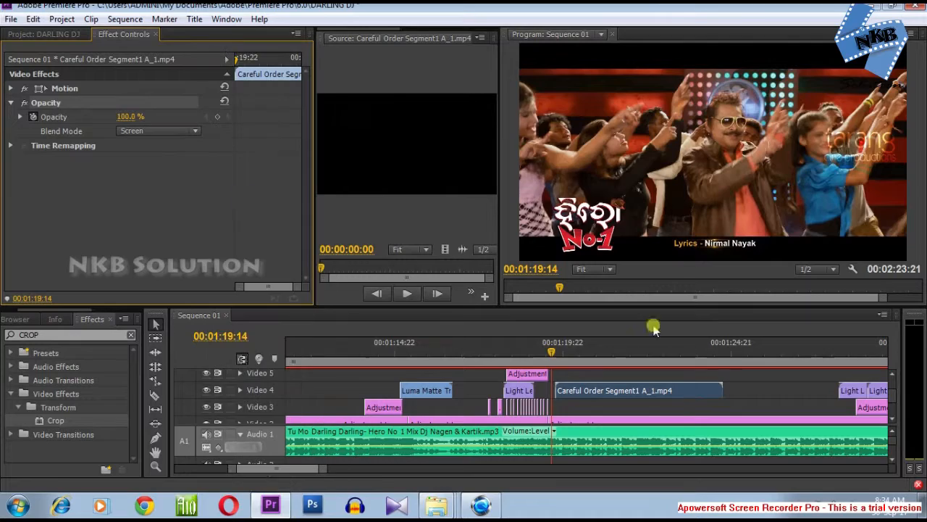
key("space")
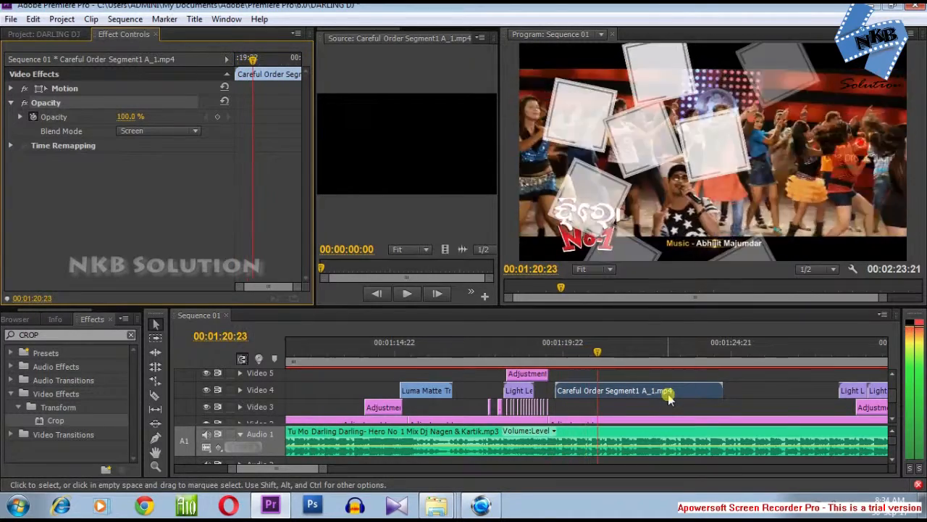
Step: Set the matte clip's blend mode to Multiply and play the result from just before the clip
left_click(156, 130)
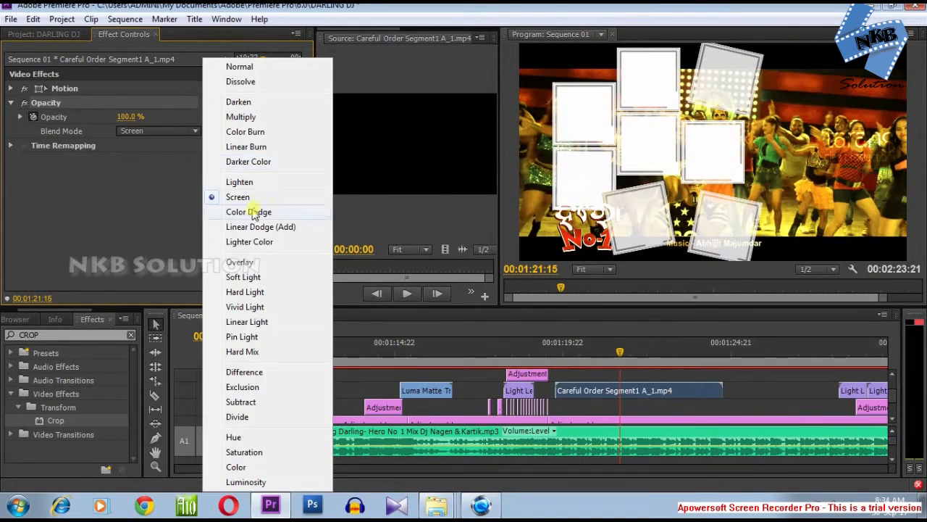
left_click(264, 128)
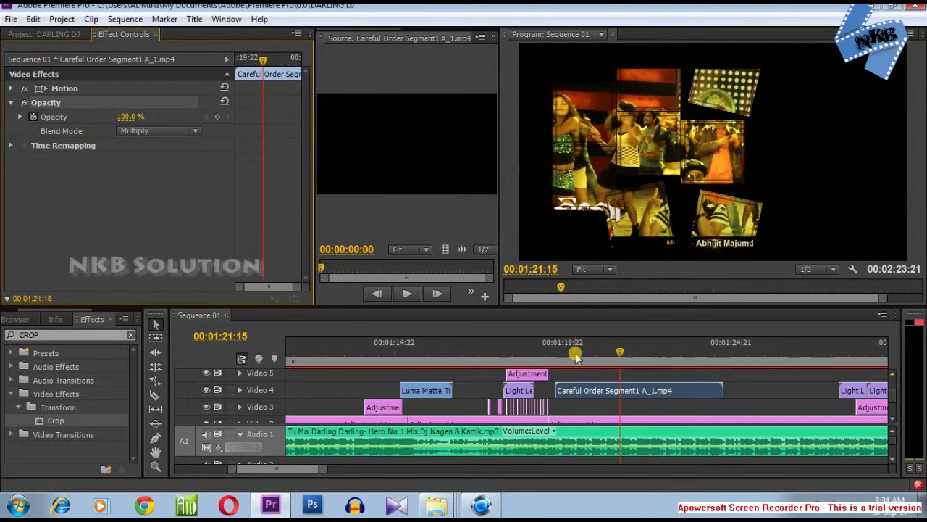
left_click(547, 350)
key("space")
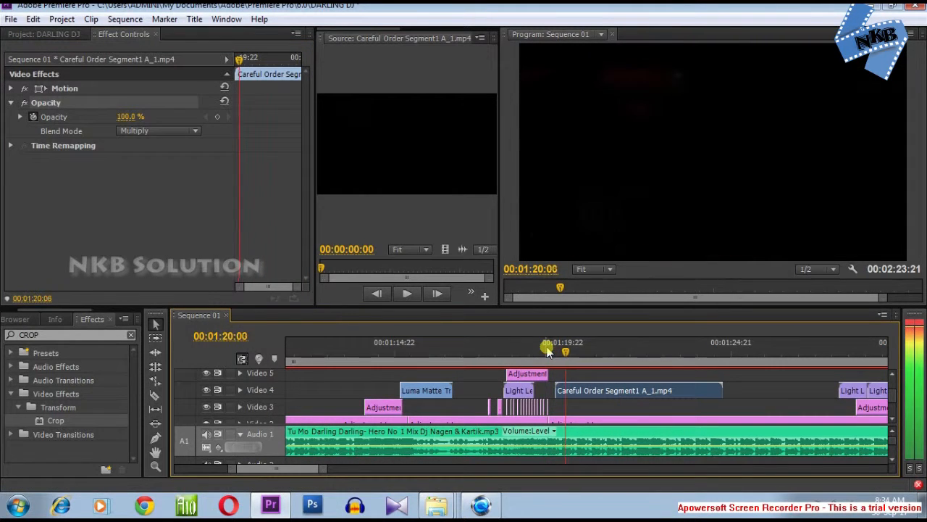
key("space")
Step: Move the matte clip earlier on Video 4 to start at about 00:01:19:07 and play it back
key("equal")
key("equal")
key("equal")
left_click_drag(488, 350, 421, 351)
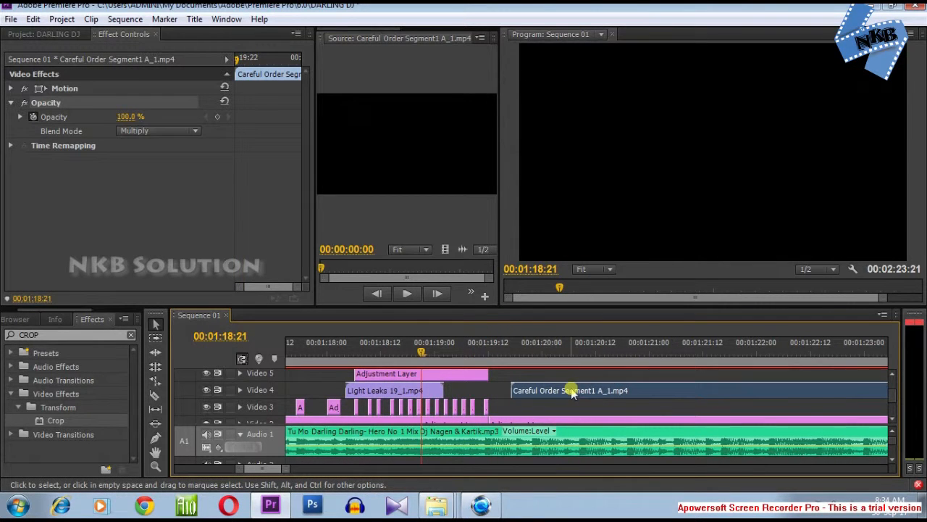
key("space")
left_click_drag(572, 392, 502, 390)
left_click(520, 388)
left_click(467, 355)
key("space")
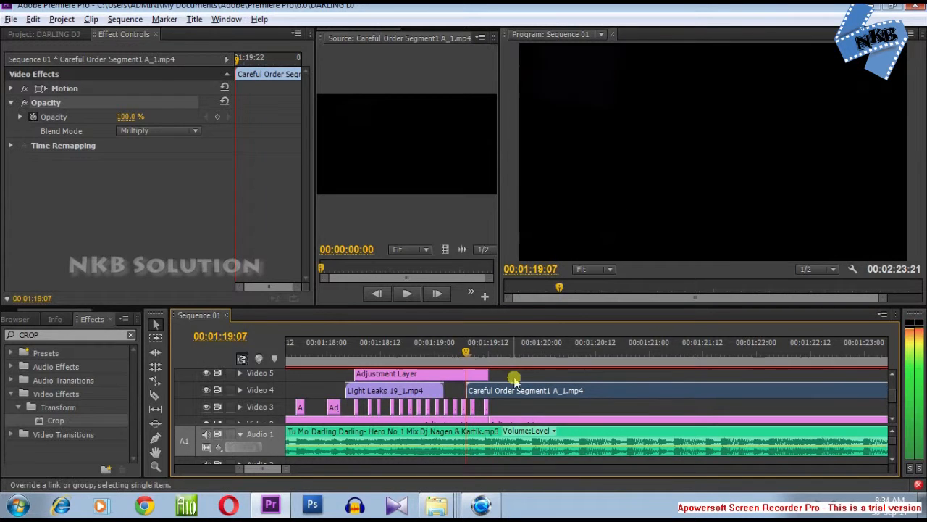
scroll(418, 369, "down", 3)
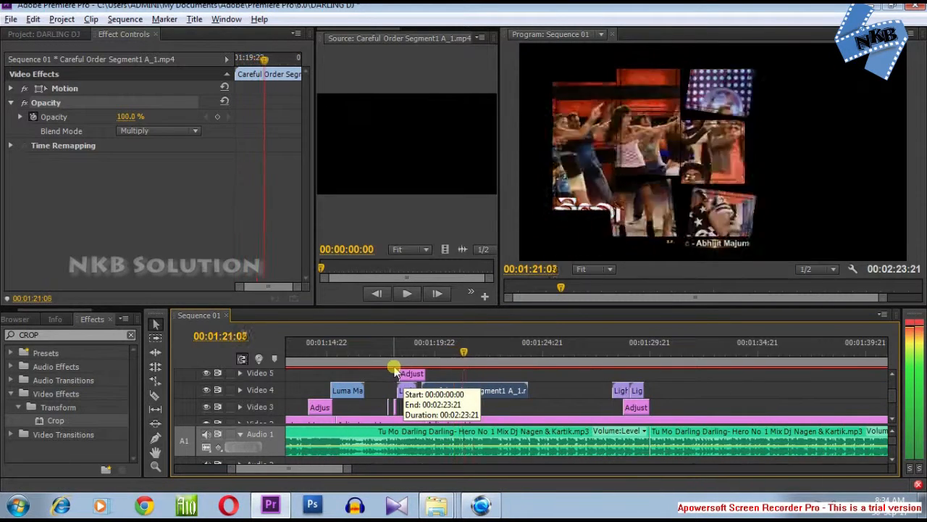
scroll(403, 371, "down", 2)
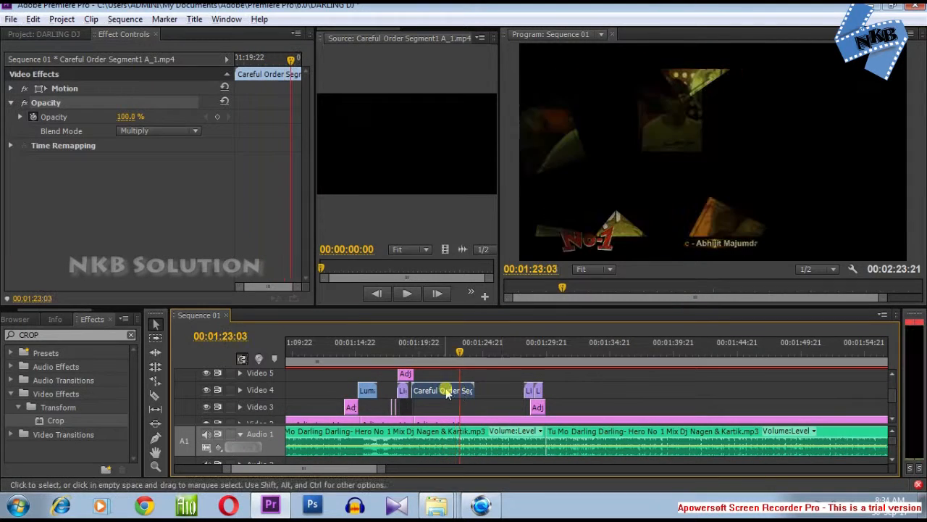
Step: Increase the matte clip's playback speed so that it lasts about one second
right_click(439, 390)
left_click(497, 270)
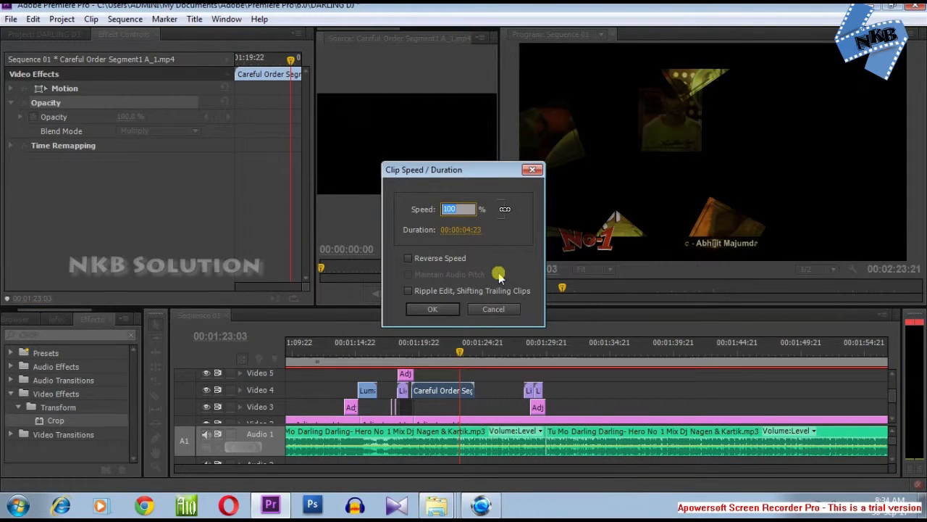
key("Return")
scroll(420, 385, "up", 4)
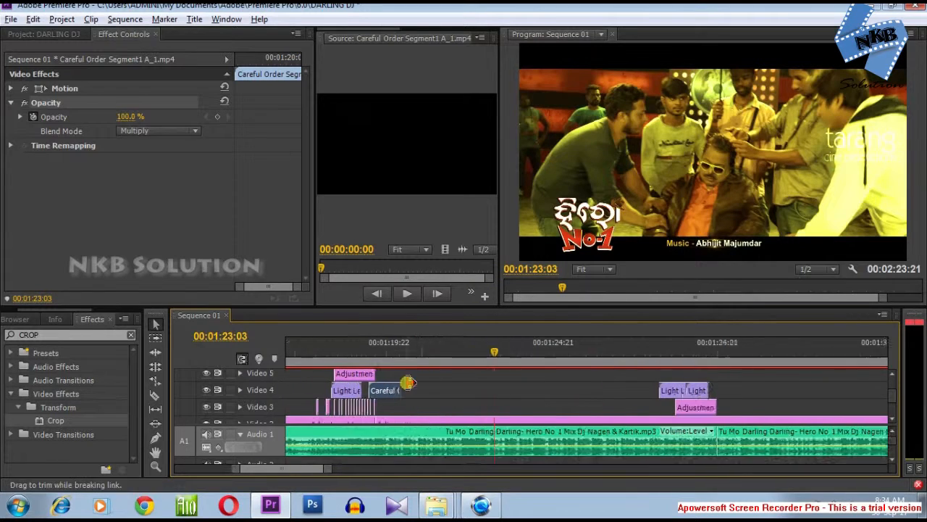
Step: Play the shortened matte transition several times from just before the clip and park the playhead at 00:01:23:05
left_click_drag(378, 359, 345, 353)
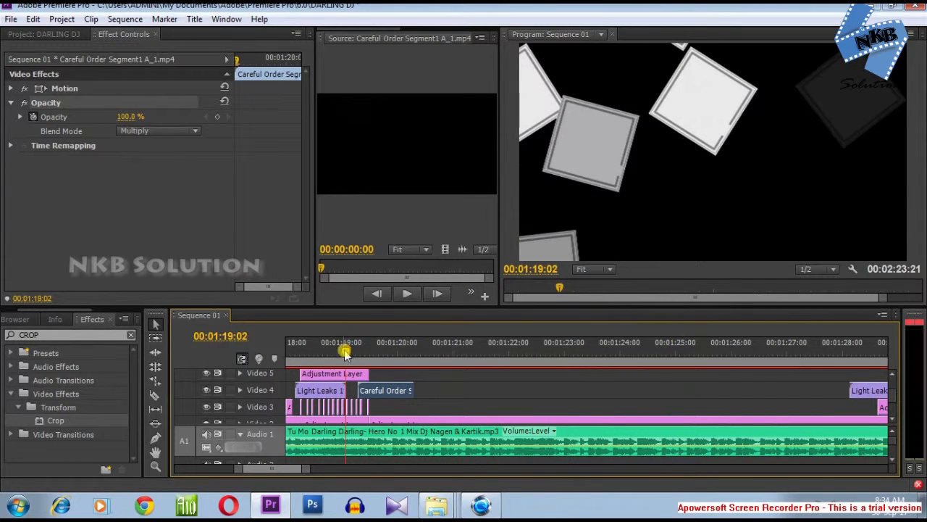
key("space")
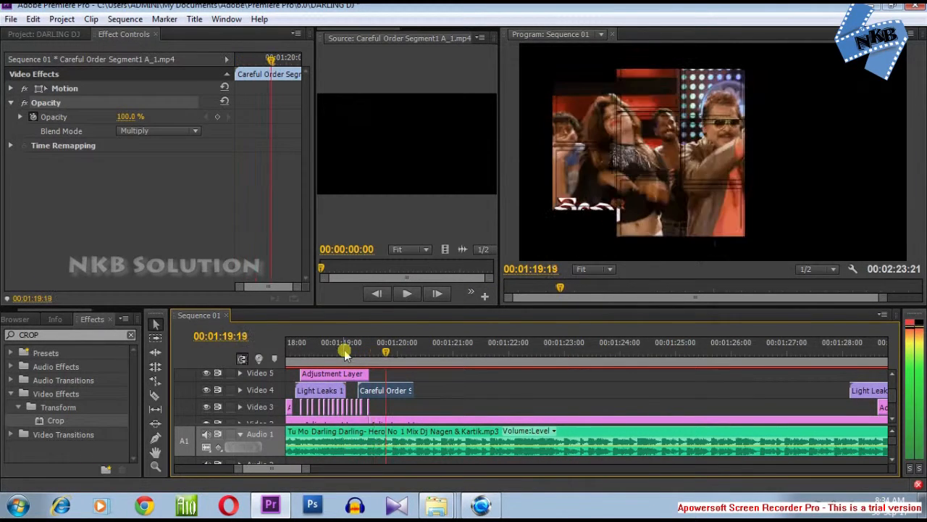
left_click(332, 350)
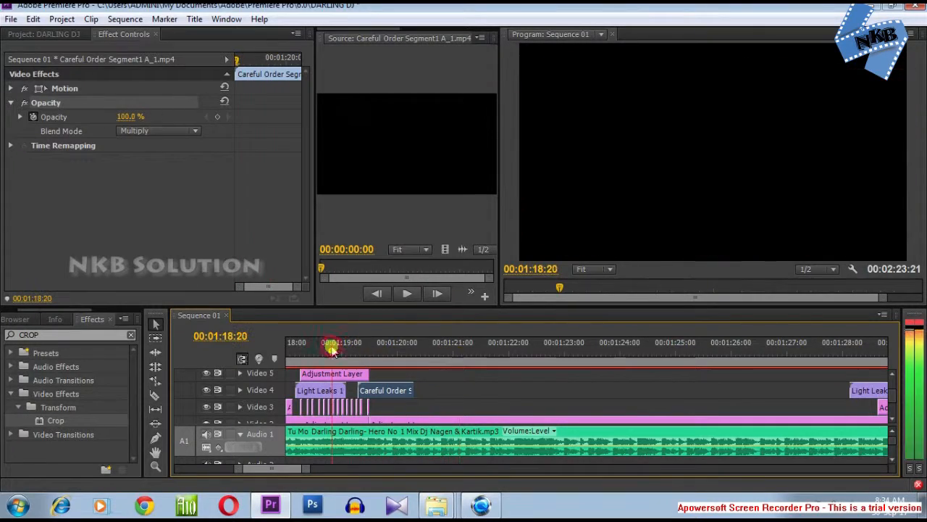
key("space")
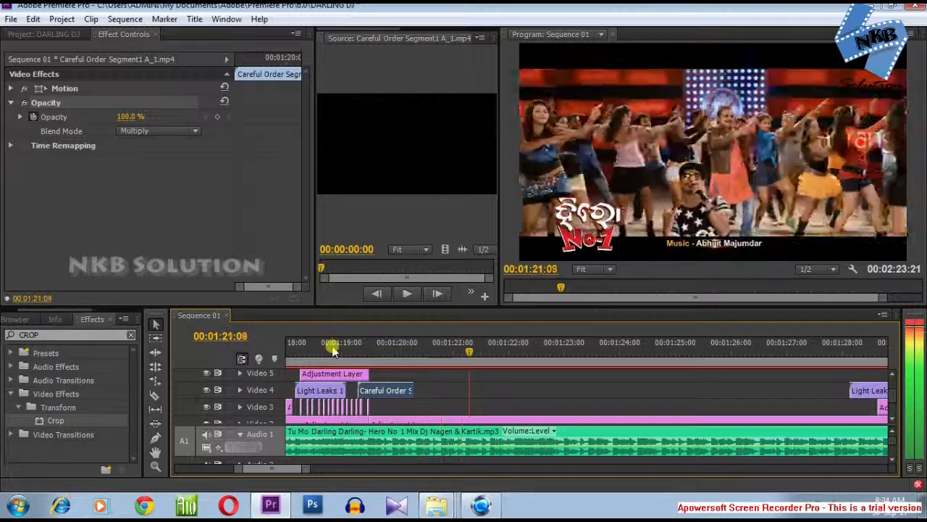
left_click_drag(324, 351, 321, 351)
key("space")
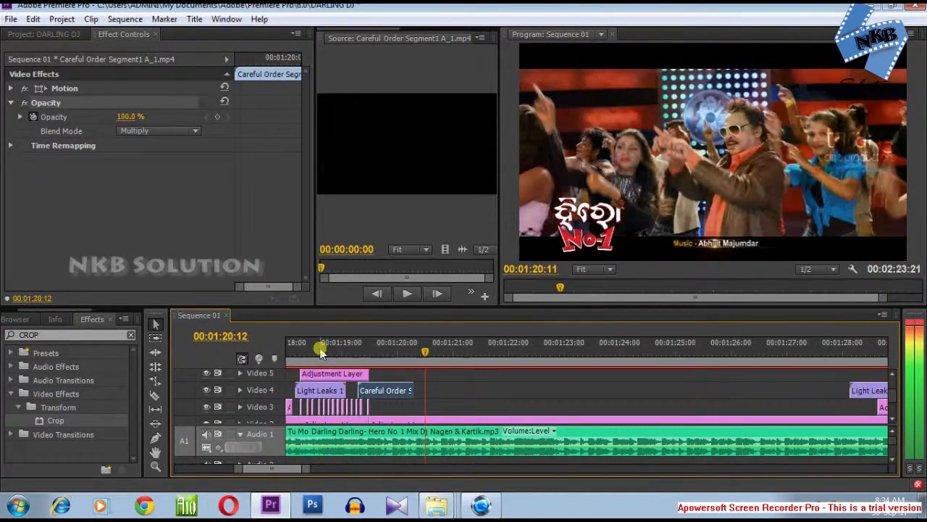
left_click(360, 352)
left_click_drag(360, 353, 339, 353)
key("space")
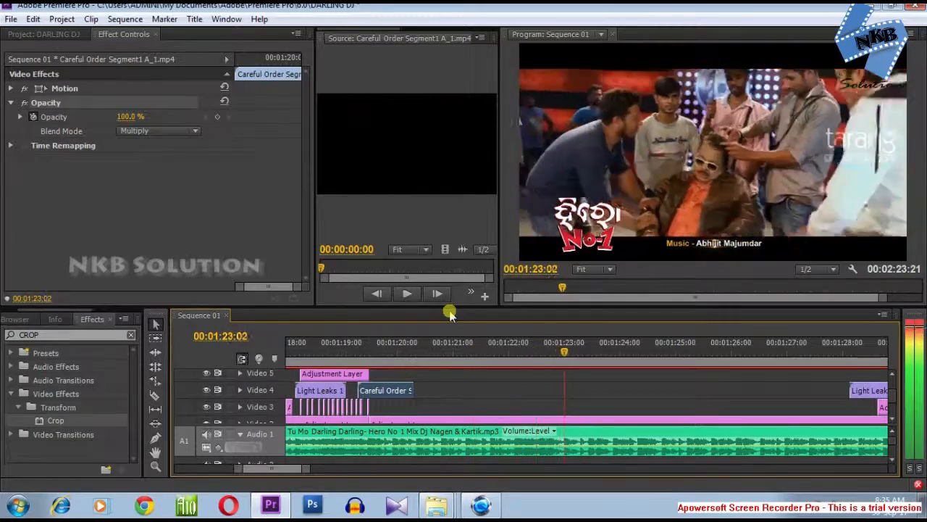
key("space")
left_click_drag(663, 349, 576, 354)
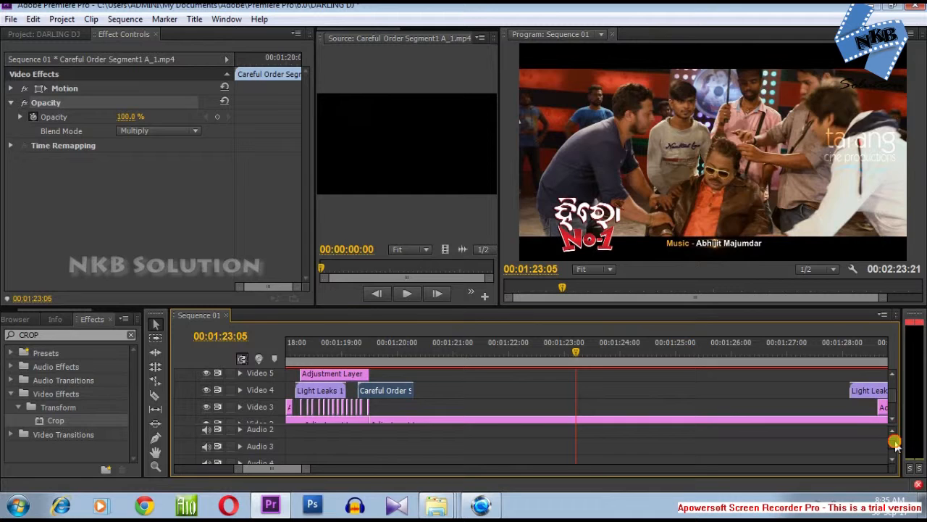
Step: Play the sequence from about 00:01:22 up to the next group of effects near 00:01:28
scroll(895, 400, "down", 1)
scroll(895, 400, "down", 2)
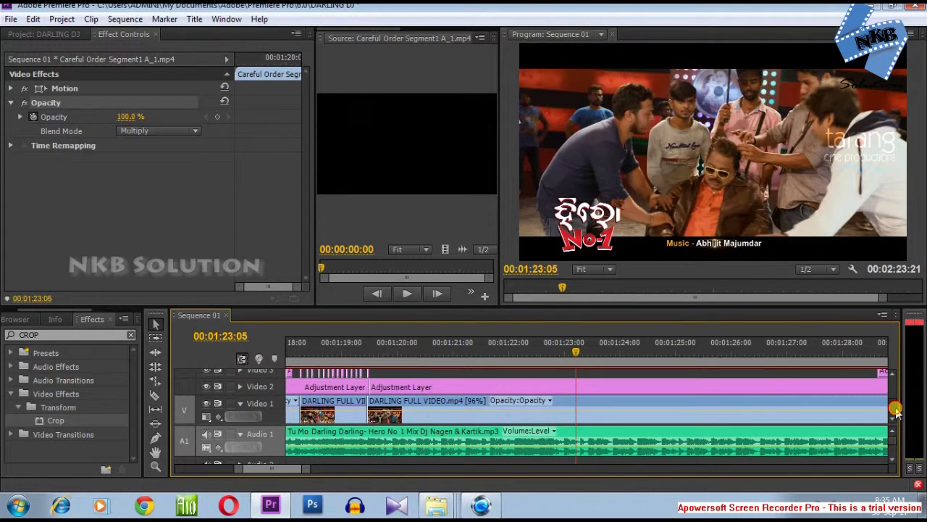
left_click(540, 351)
key("space")
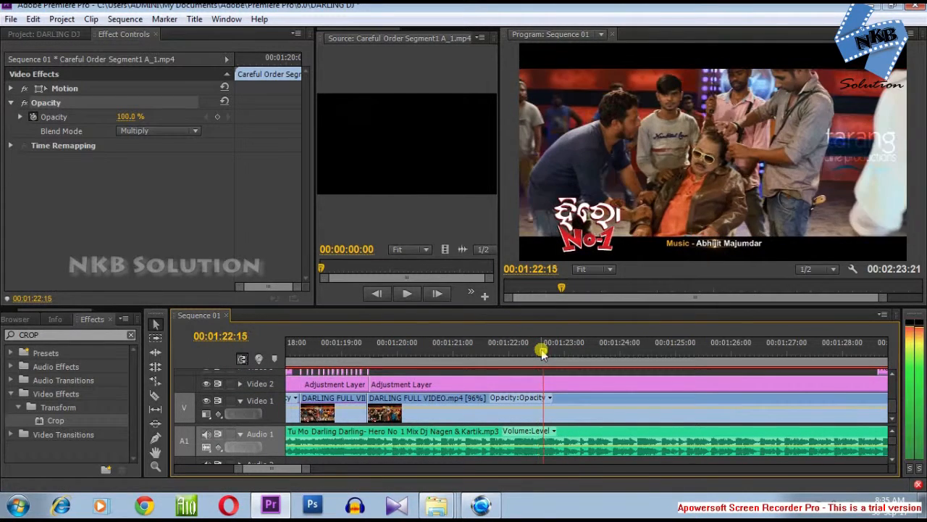
left_click(615, 410)
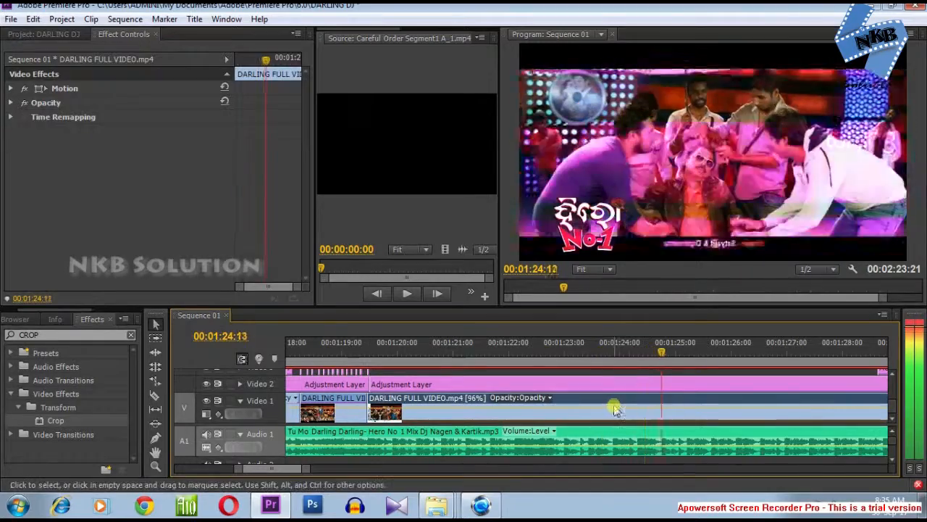
key("minus")
scroll(376, 402, "down", 2)
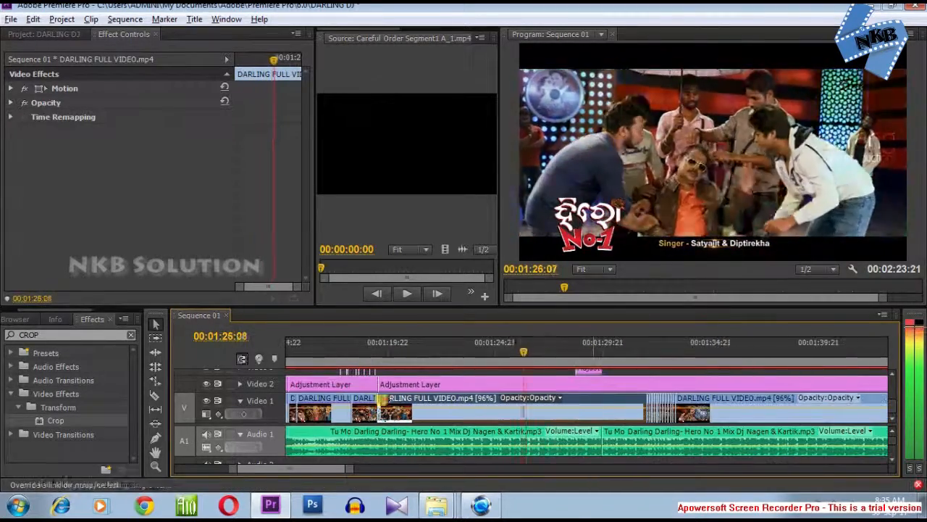
scroll(666, 394, "up", 2)
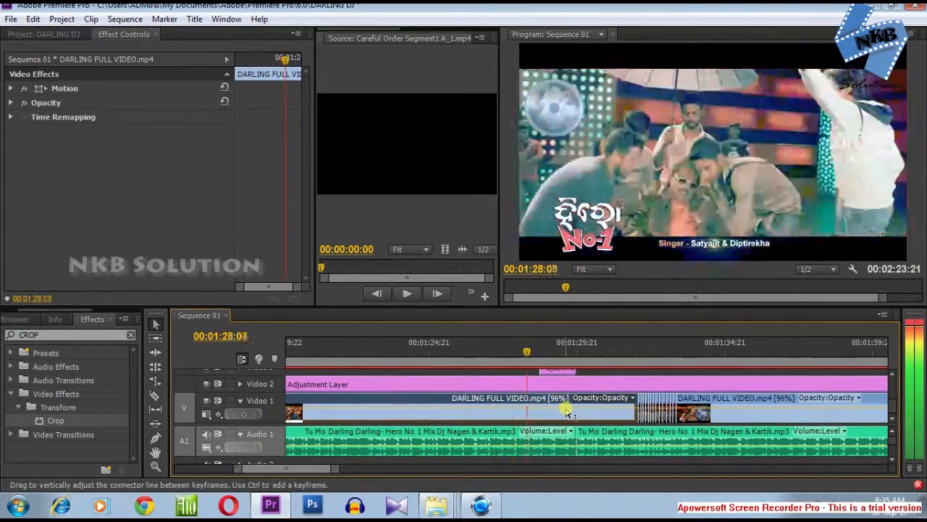
Step: Split the Video 1 clip at 00:01:28:18, cut the footage after it into short pieces and select the first piece
key("c")
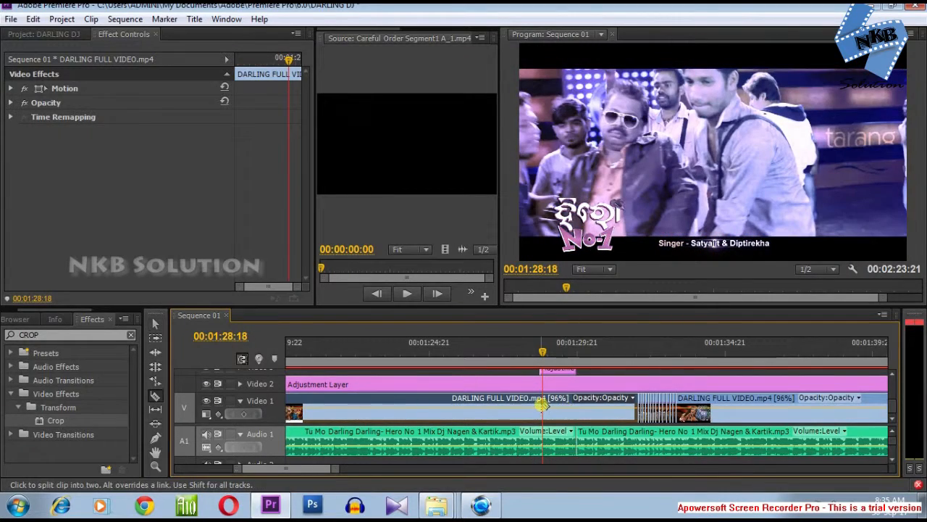
left_click(543, 406)
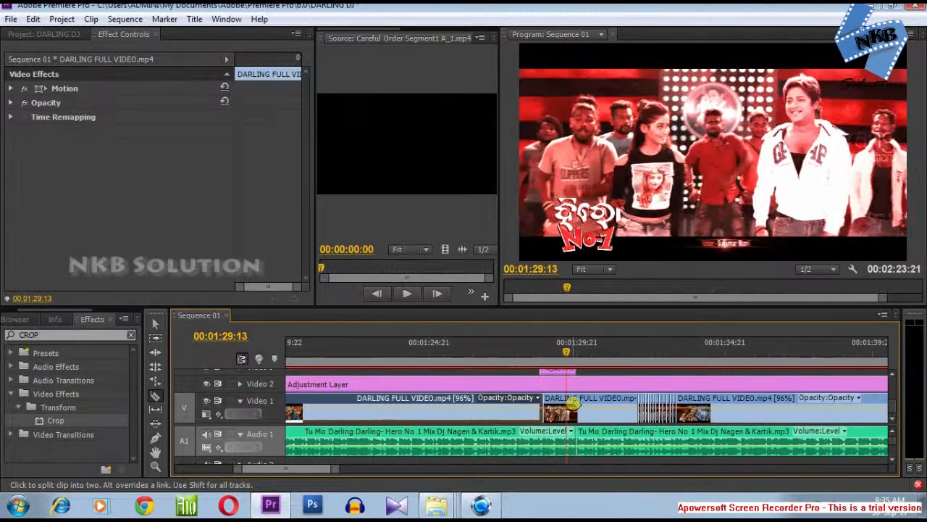
key("v")
left_click(555, 408)
left_click(551, 407)
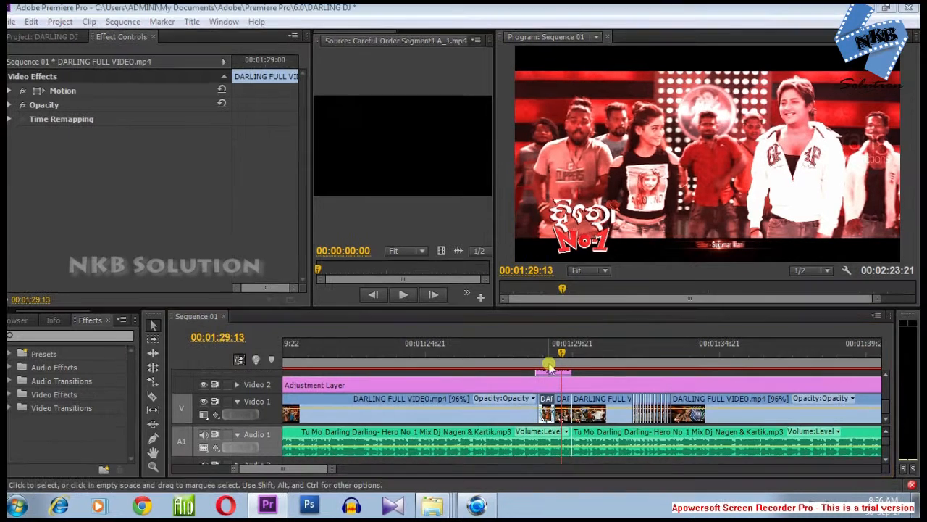
Step: Play the newly split pieces from 00:01:27:21 to 00:01:29:22
left_click_drag(562, 352, 517, 355)
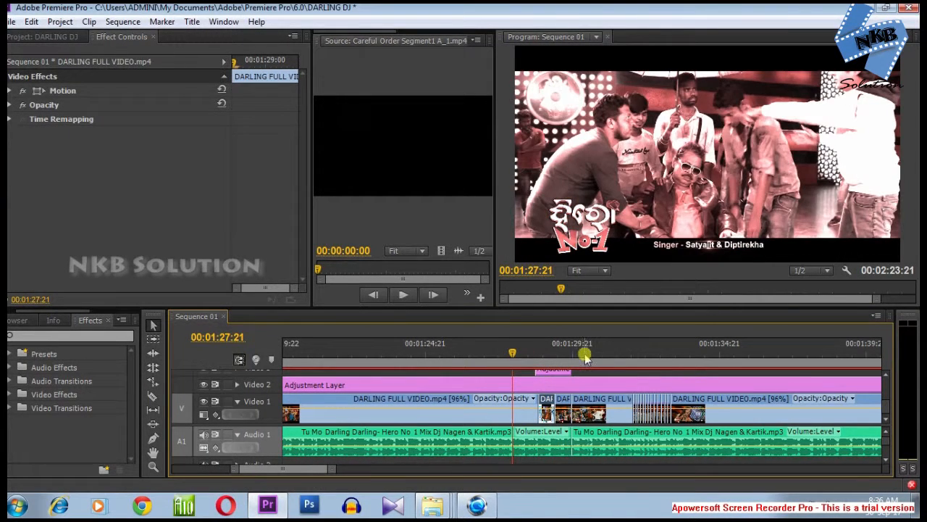
key("space")
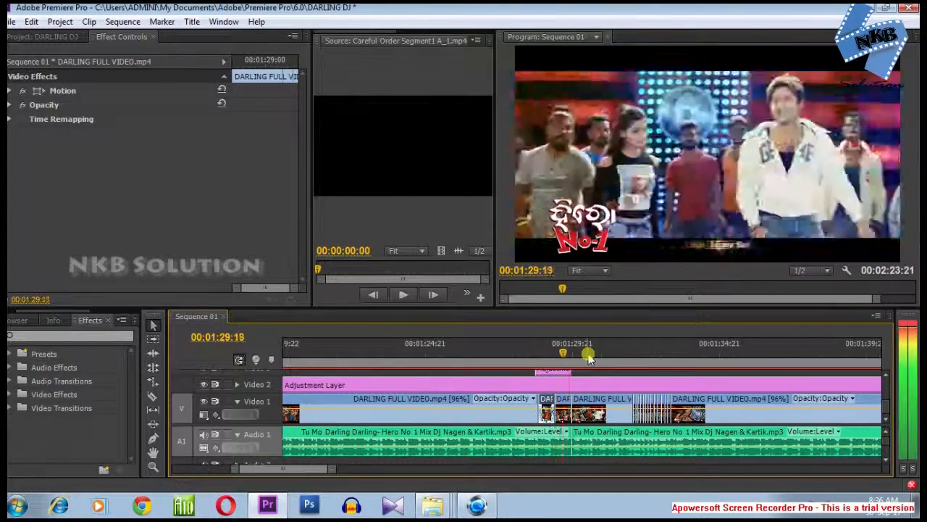
key("space")
Step: Find the Transform video effects and apply Horizontal Flip to the first short piece on Video 1
left_click(72, 333)
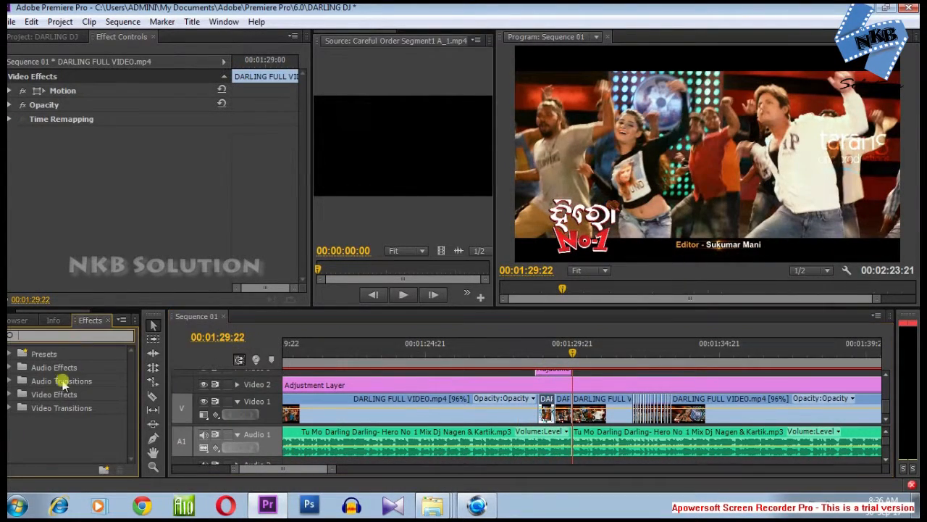
double_click(50, 408)
double_click(49, 393)
scroll(60, 410, "down", 3)
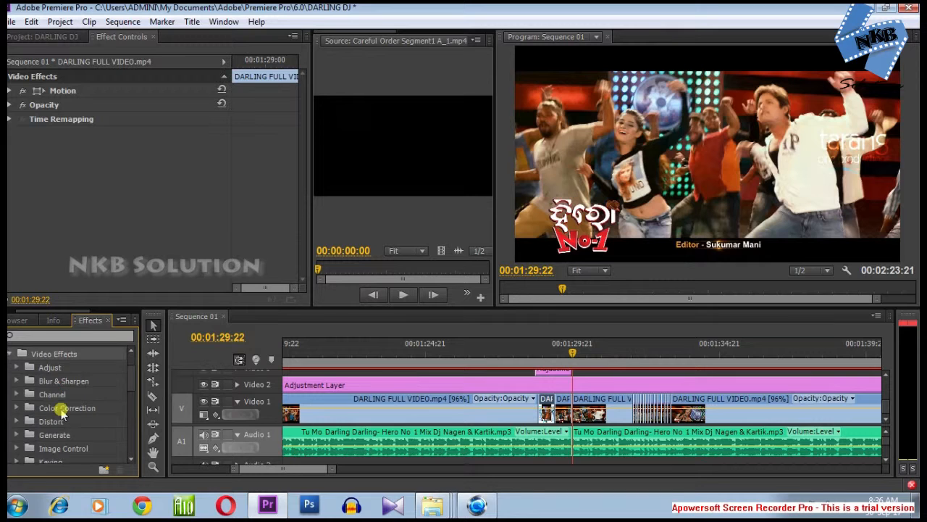
scroll(50, 443, "down", 1)
double_click(56, 434)
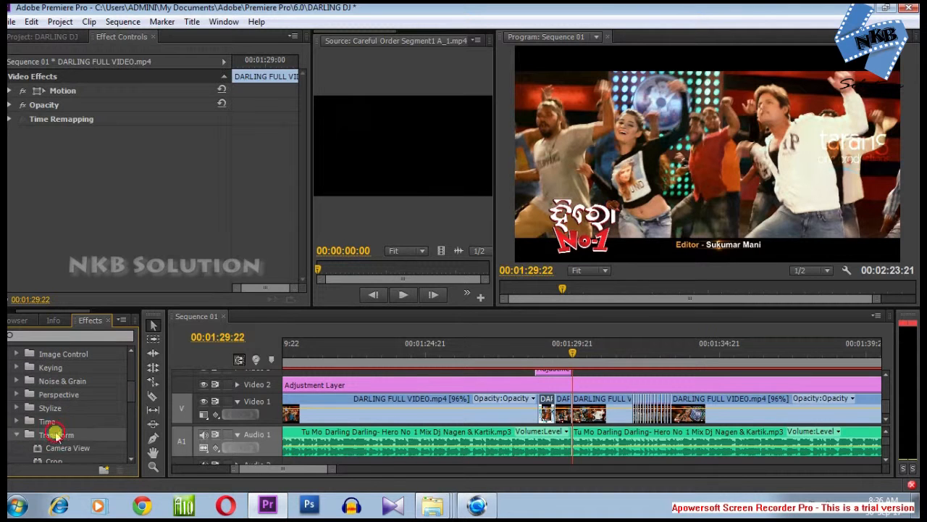
scroll(80, 417, "down", 3)
left_click_drag(55, 409, 550, 410)
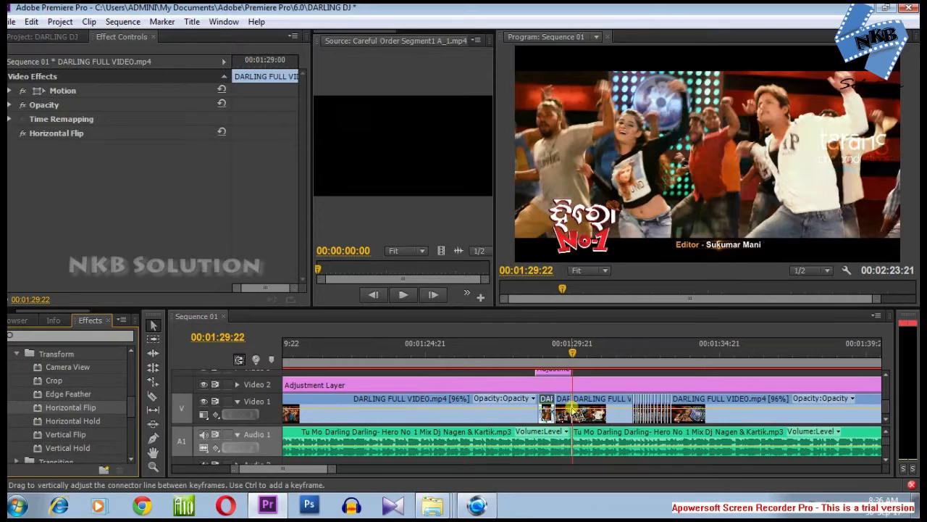
Step: Play the horizontally flipped piece twice from just before it
left_click(567, 350)
left_click_drag(567, 349, 524, 344)
key("space")
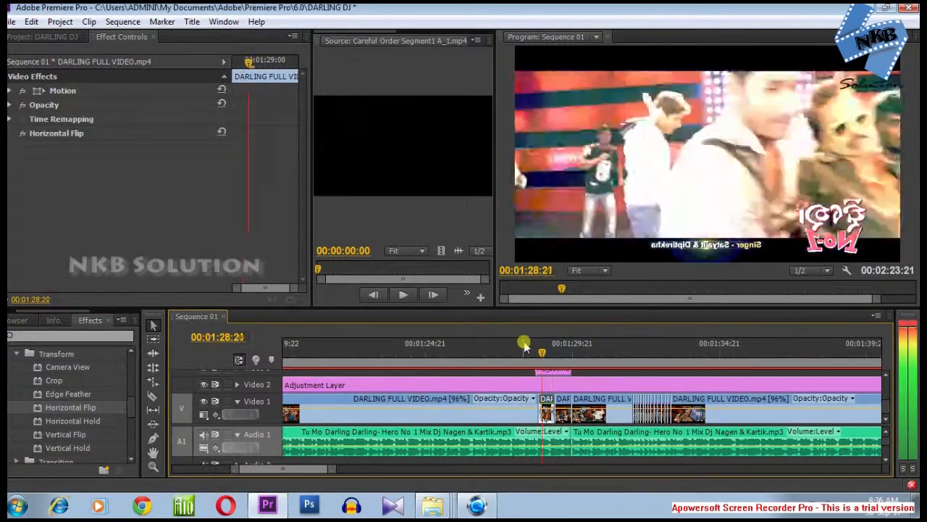
key("space")
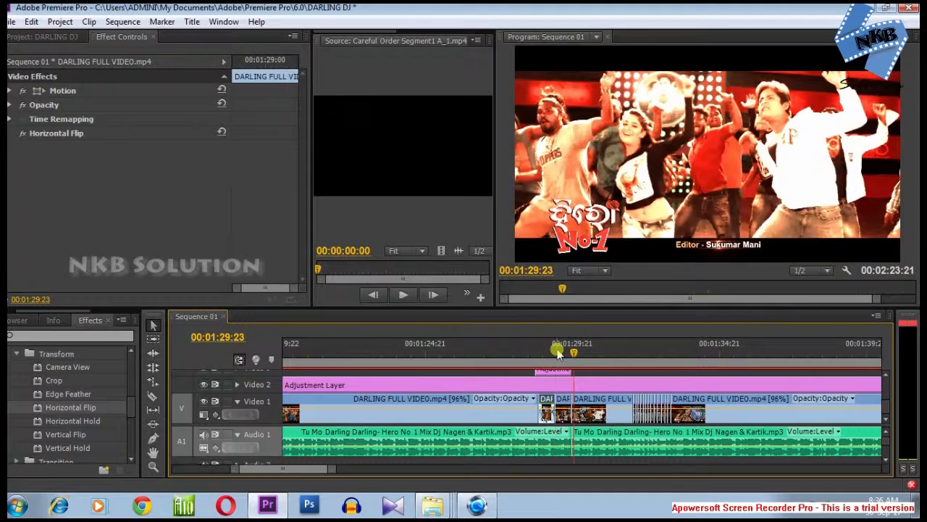
left_click_drag(558, 351, 532, 348)
key("space")
key("space")
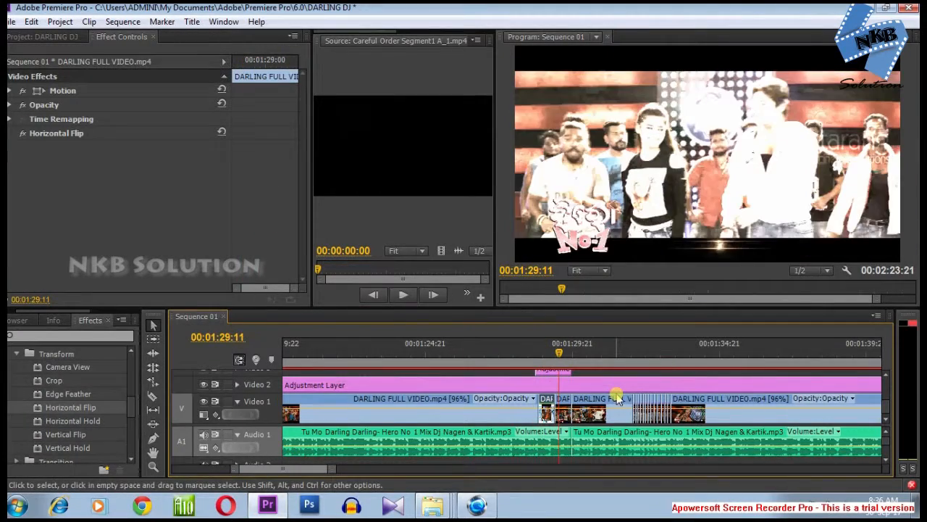
Step: Split the second short piece on Video 1 at about 00:01:29:14 and apply Horizontal Flip to its second part
scroll(569, 391, "up", 2)
scroll(569, 391, "up", 2)
left_click(551, 410)
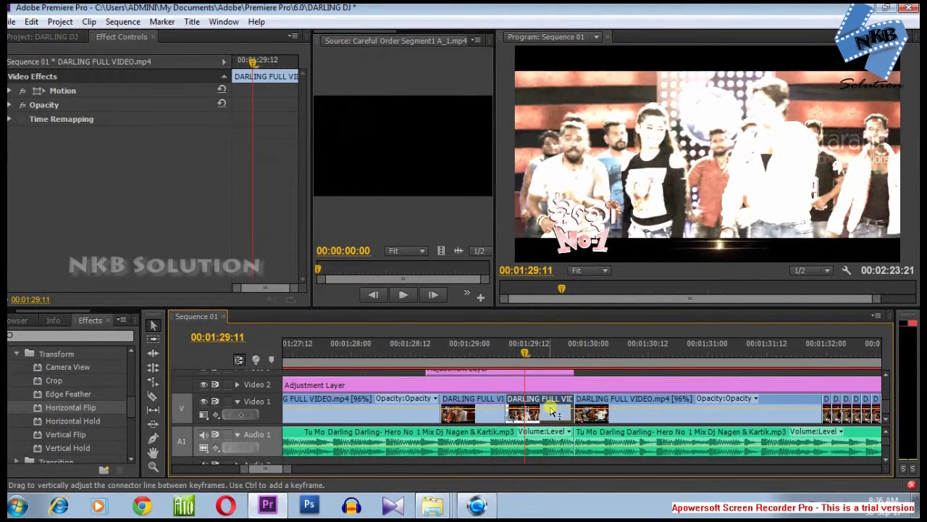
key("c")
left_click(539, 409)
key("v")
left_click_drag(97, 408, 550, 410)
Step: Play the flipped pieces from about 00:01:28, and replay the rapid cuts from about 00:01:32
left_click_drag(464, 351, 351, 352)
key("space")
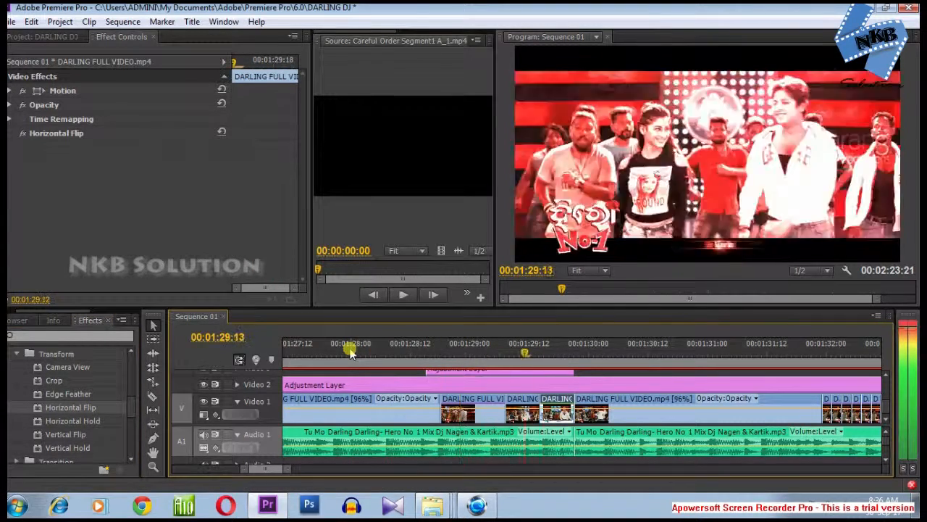
scroll(413, 385, "down", 2, "alt")
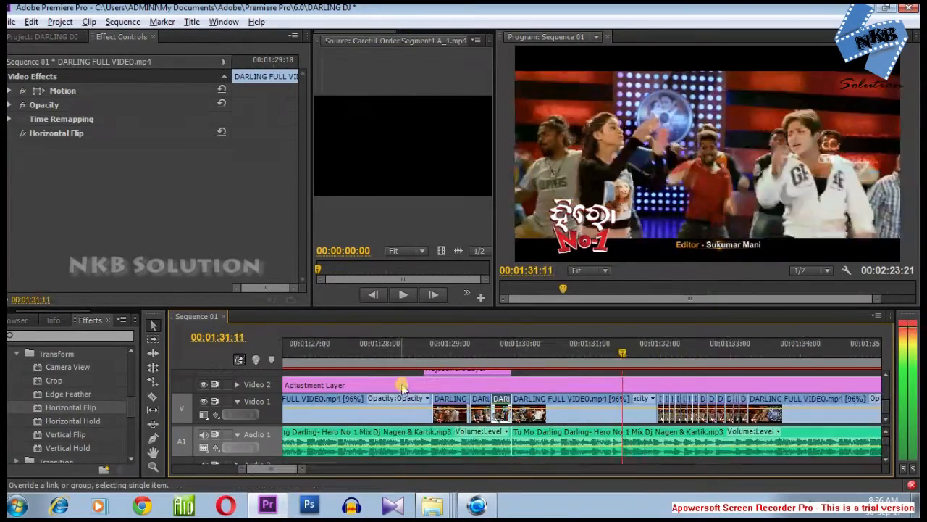
scroll(376, 386, "down", 2, "alt")
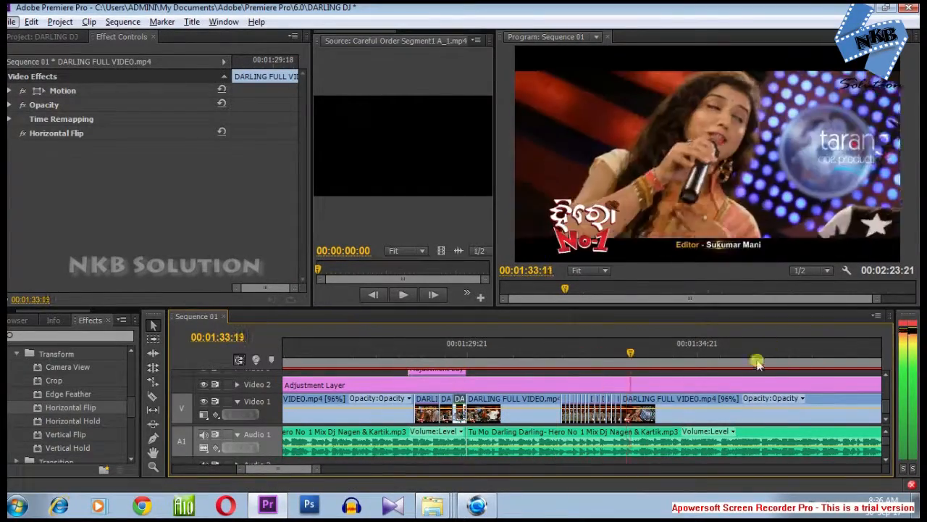
left_click(589, 357)
key("space")
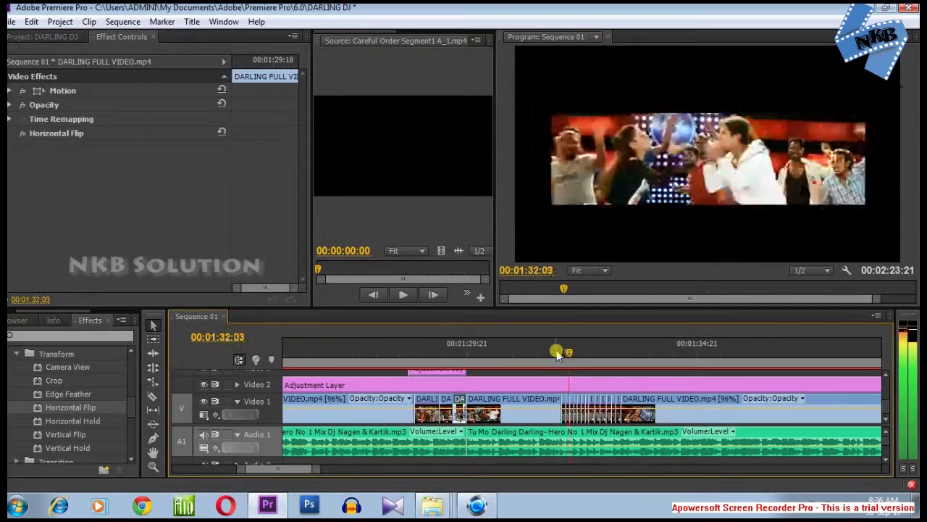
scroll(575, 358, "down", 3)
scroll(575, 359, "down", 1)
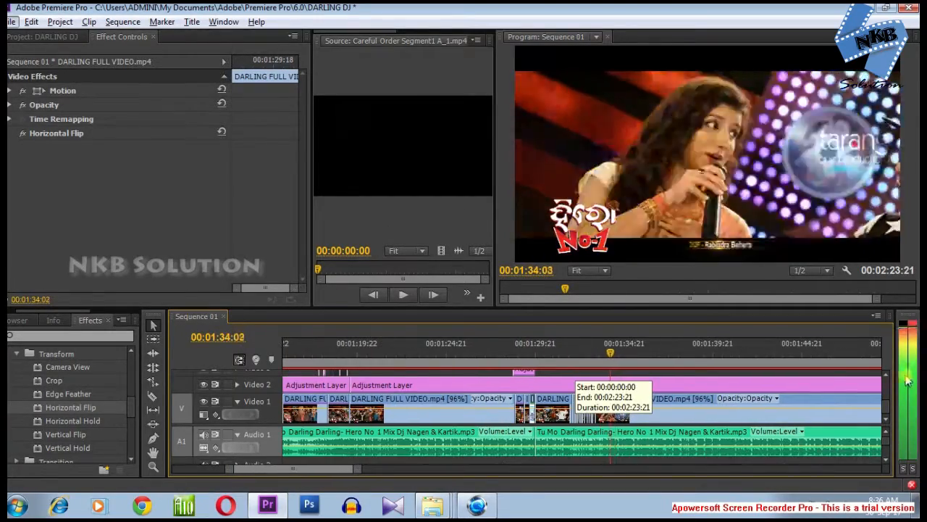
key("alt+space")
Step: Duplicate the Video 5 adjustment layer with the Scale Twitch effect to about 00:01:35 on the same track
left_click(888, 405)
left_click_drag(887, 406, 887, 399)
mouse_move(507, 353)
left_mouse_down()
mouse_move(497, 353)
mouse_move(511, 352)
left_mouse_up()
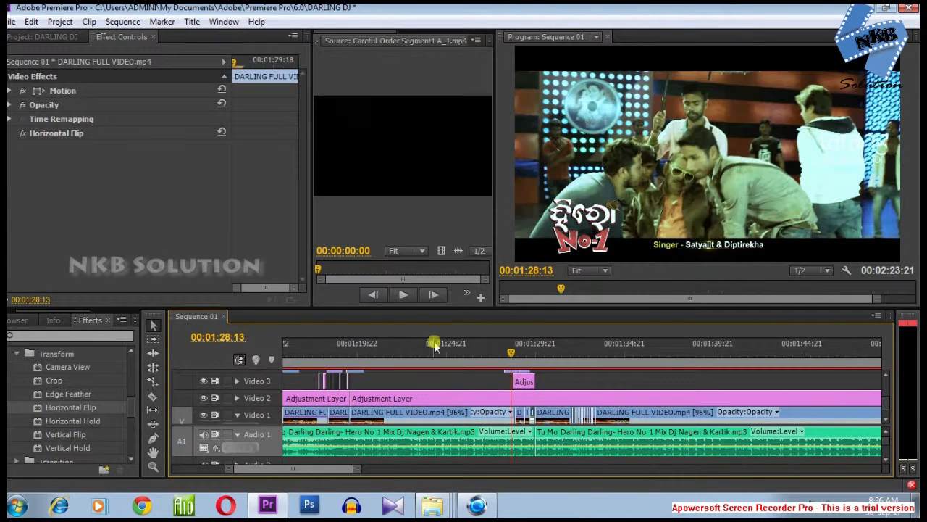
left_click_drag(885, 411, 890, 395)
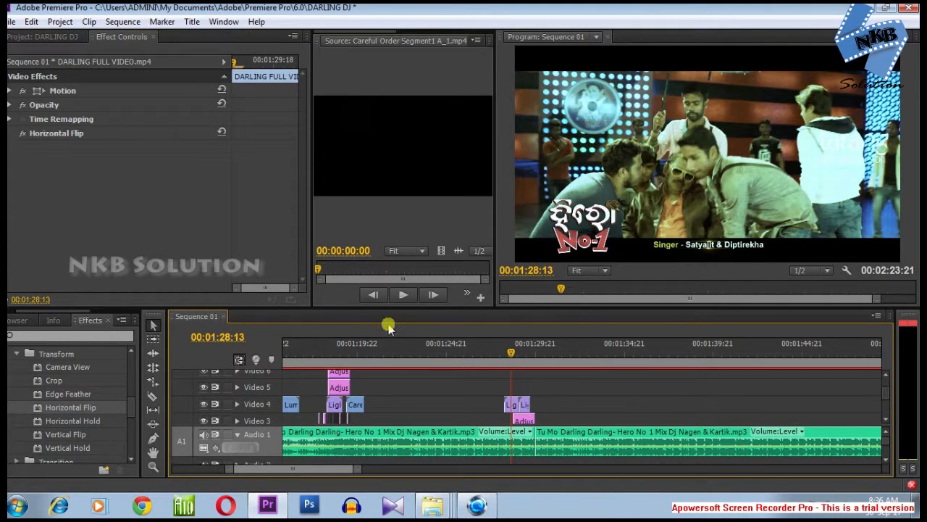
left_click_drag(338, 351, 336, 353)
left_click(339, 374)
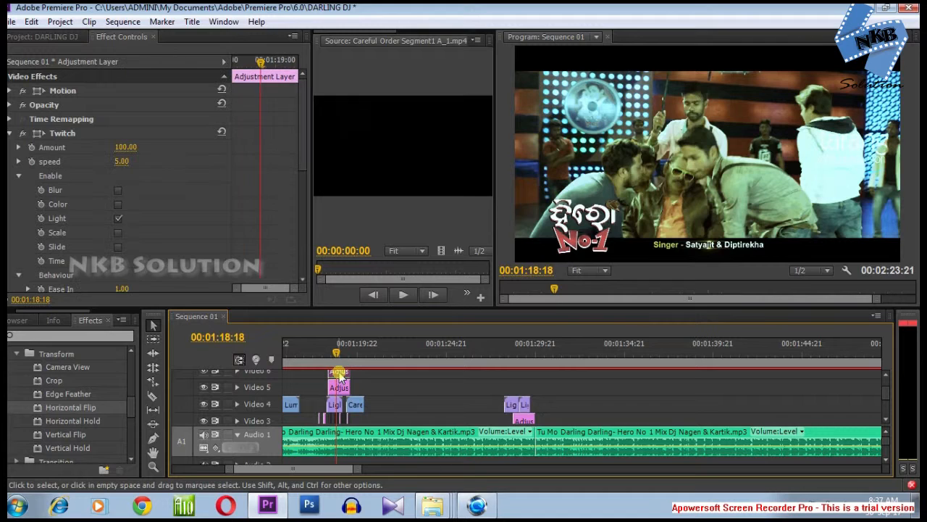
left_click(341, 387)
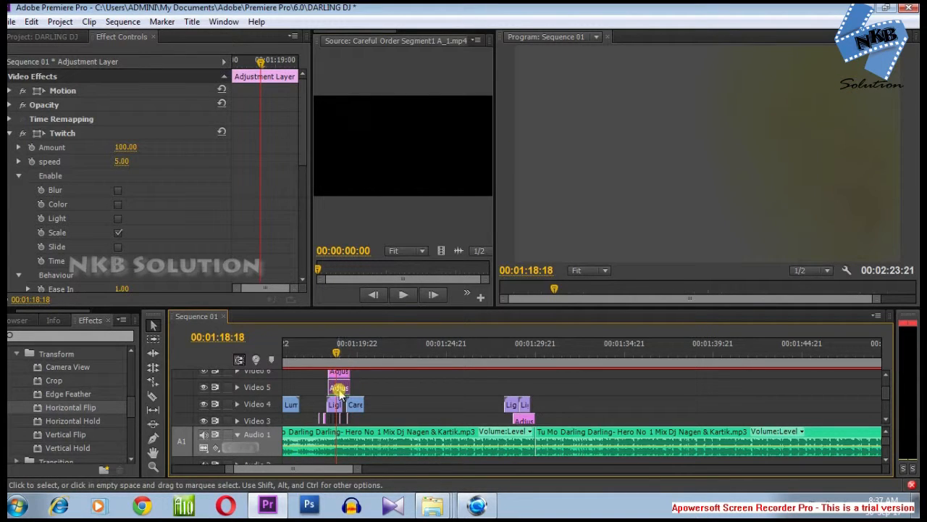
left_click_drag(452, 388, 644, 388)
Step: Move the copied adjustment layer to Video 4 over the rapid cuts at about 00:01:32 and play it back
left_click(623, 352)
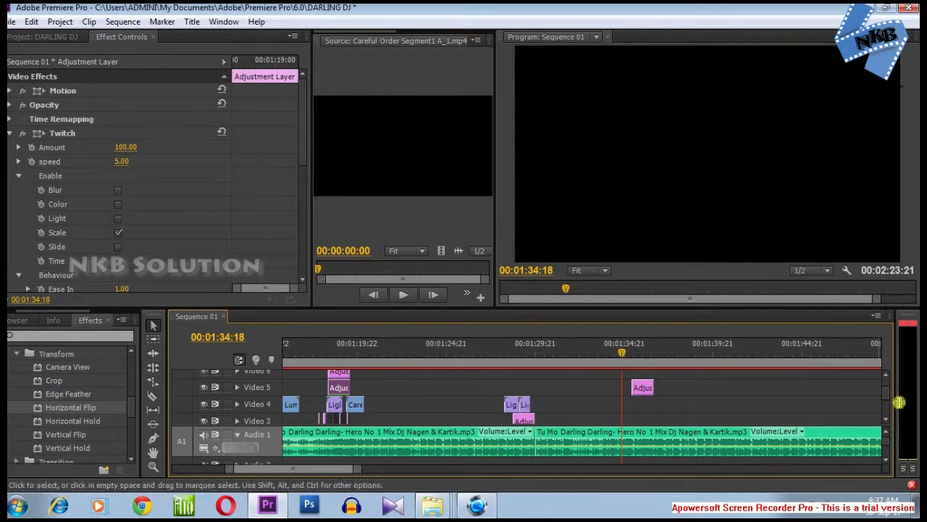
scroll(883, 393, "down", 1)
left_click_drag(642, 379, 594, 404)
left_click(534, 353)
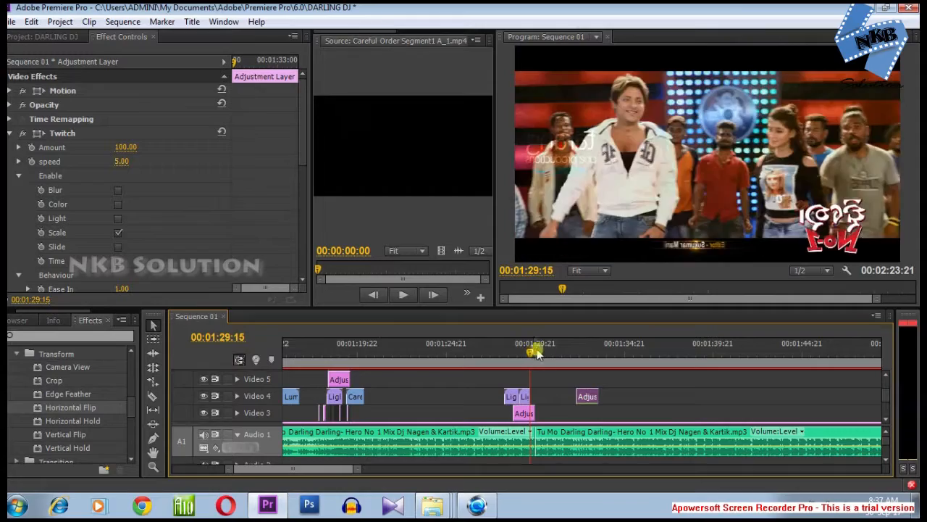
key("space")
left_click_drag(884, 390, 886, 392)
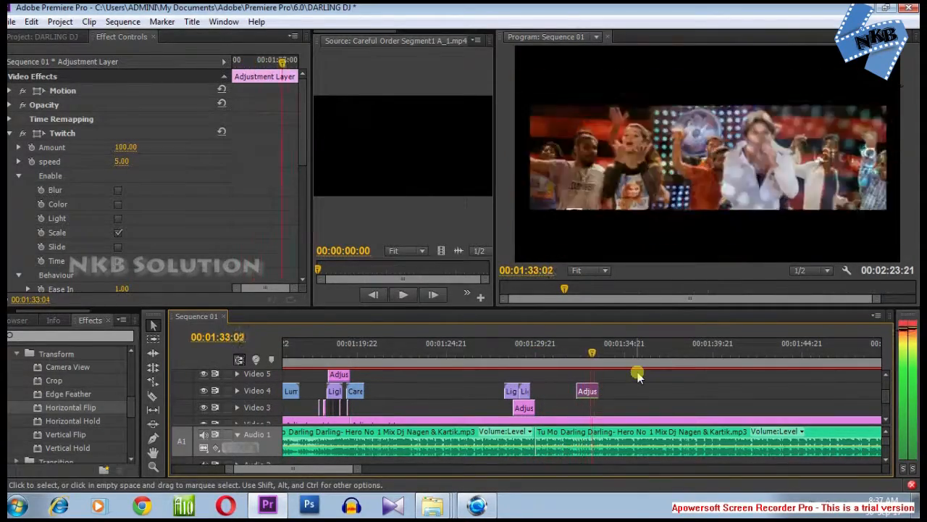
key("equal")
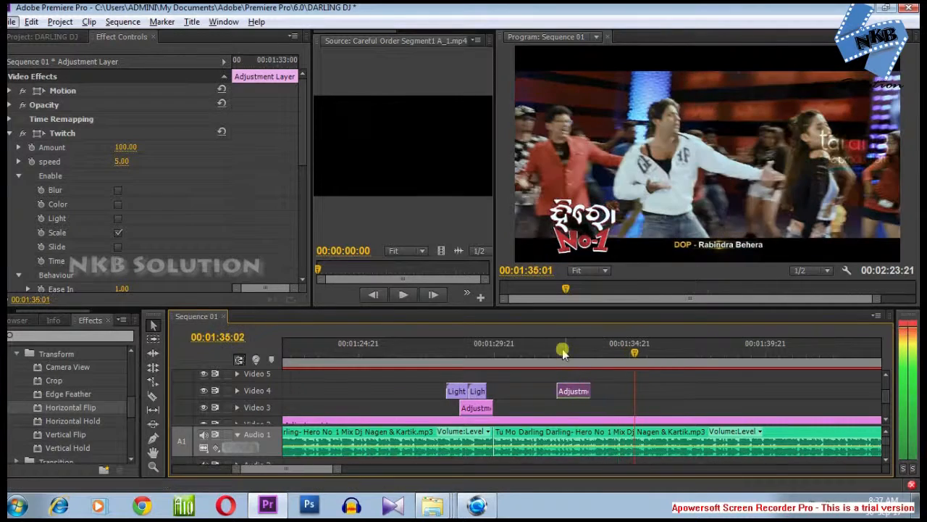
Step: Move the copied adjustment layer down to Video 3 so that it starts at about 00:01:32:01
left_click(533, 352)
left_click_drag(582, 393, 586, 399)
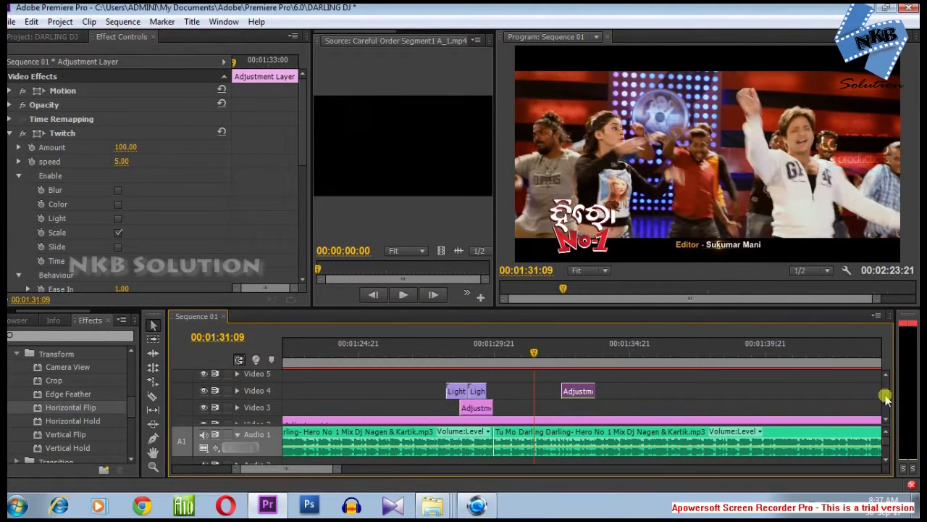
left_click_drag(885, 394, 885, 402)
mouse_move(574, 372)
left_mouse_down()
mouse_move(570, 393)
mouse_move(594, 392)
mouse_move(582, 376)
left_mouse_up()
key("equal")
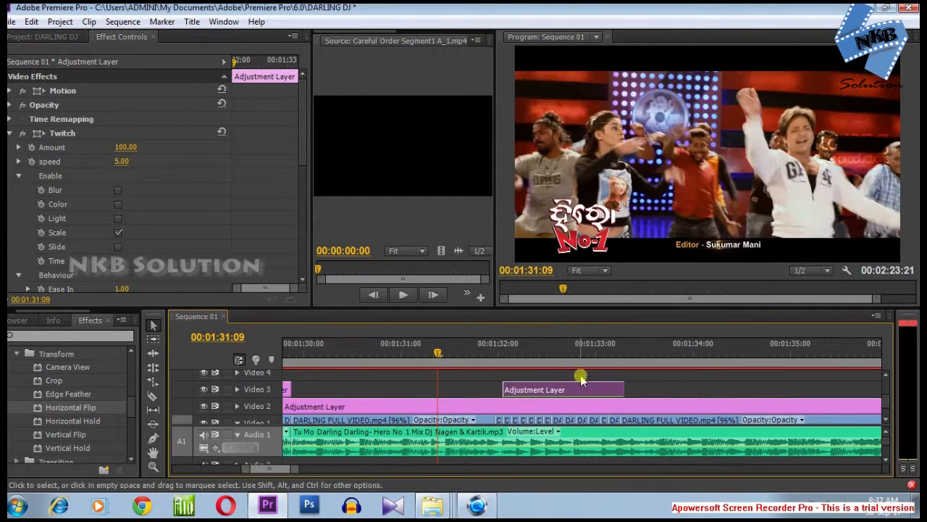
Step: Play through the rapid cuts and shift the Video 3 adjustment layer later to start at 00:01:32:13
left_click_drag(493, 352, 602, 350)
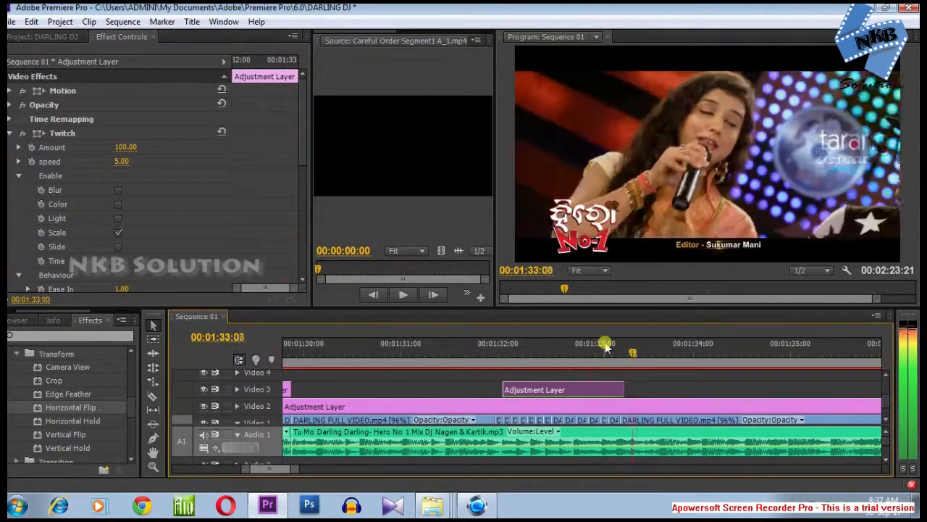
left_click(454, 352)
left_click_drag(532, 380, 593, 382)
key("space")
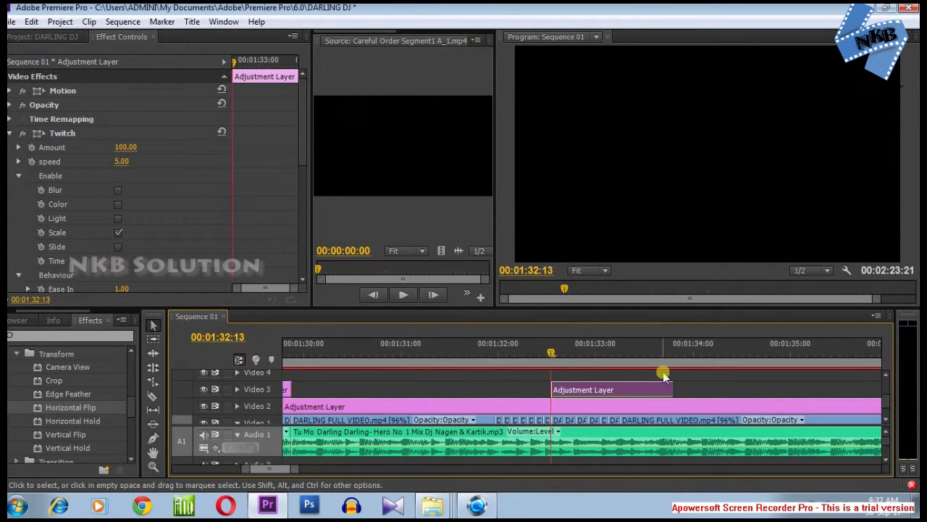
Step: Play through the rapid cuts and shift the Video 3 adjustment layer later to start at about 00:01:33:06
key("space")
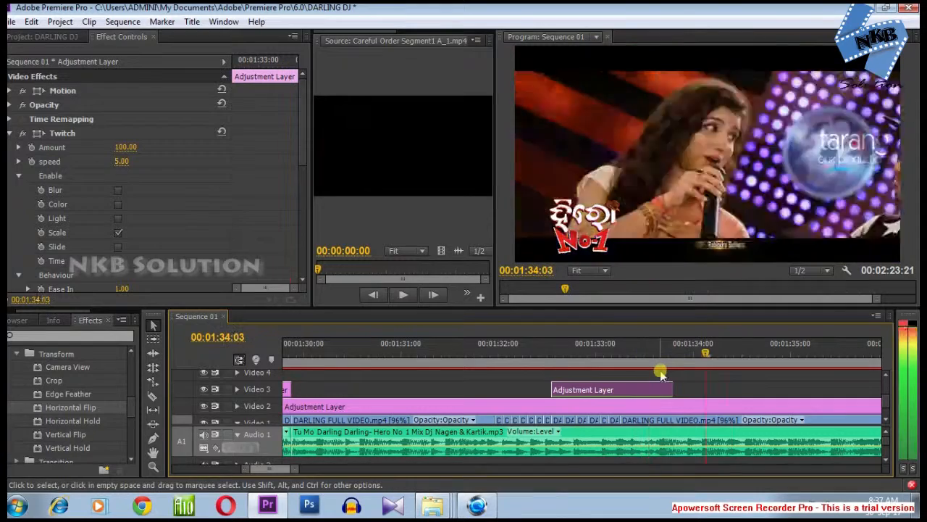
left_click_drag(614, 389, 683, 389)
key("space")
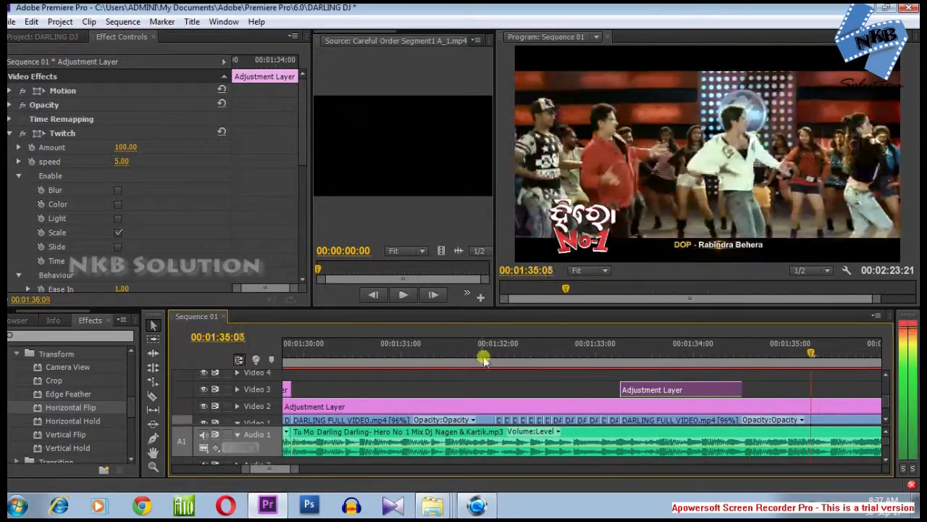
scroll(390, 360, "down", 3)
left_click(448, 351)
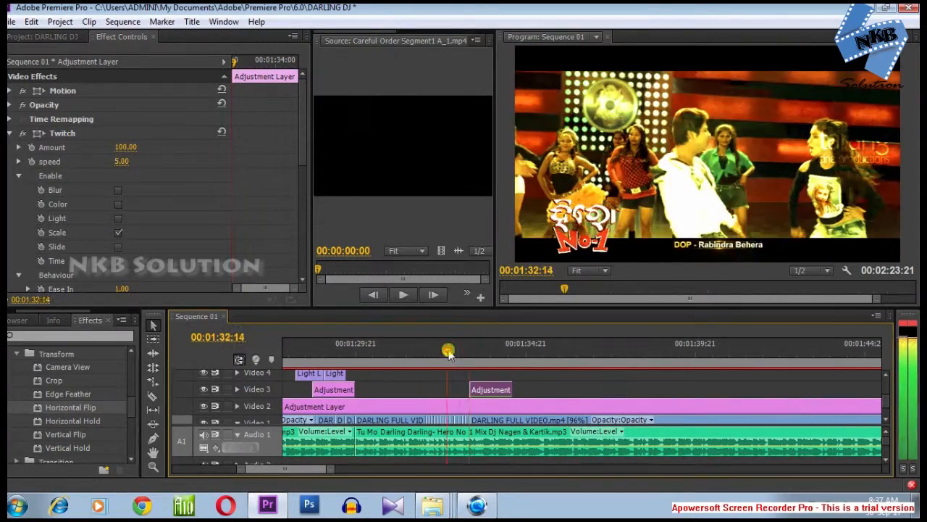
key("space")
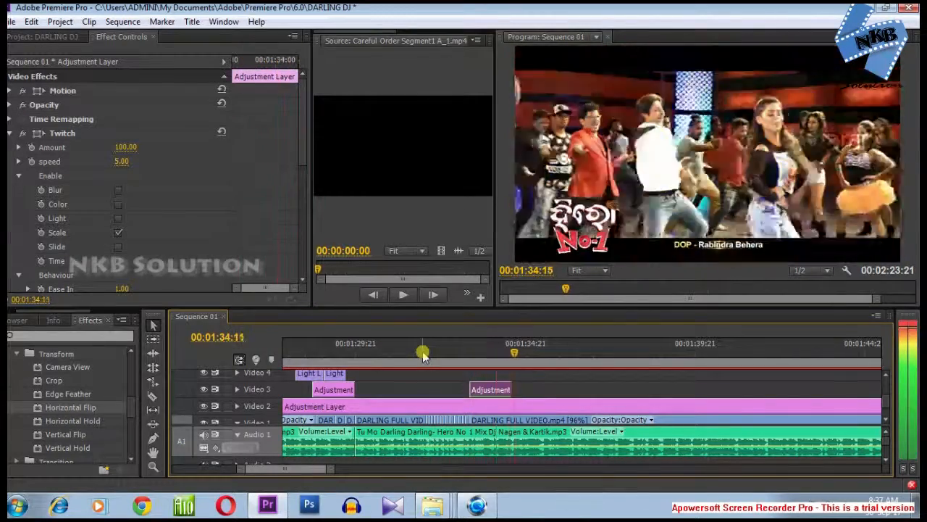
Step: Extend the end of the Video 3 adjustment layer to about 00:01:41 and play it back
left_click_drag(509, 389, 623, 387)
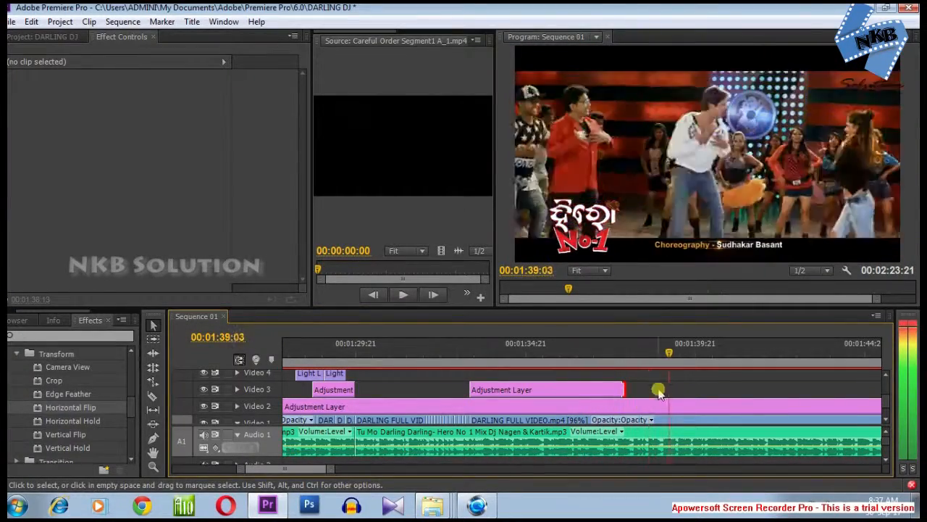
left_click_drag(671, 390, 723, 389)
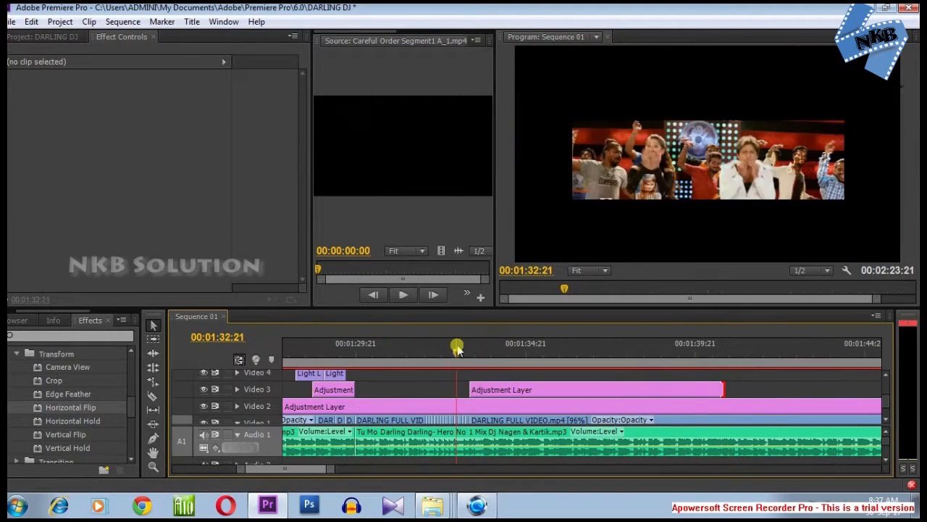
key("space")
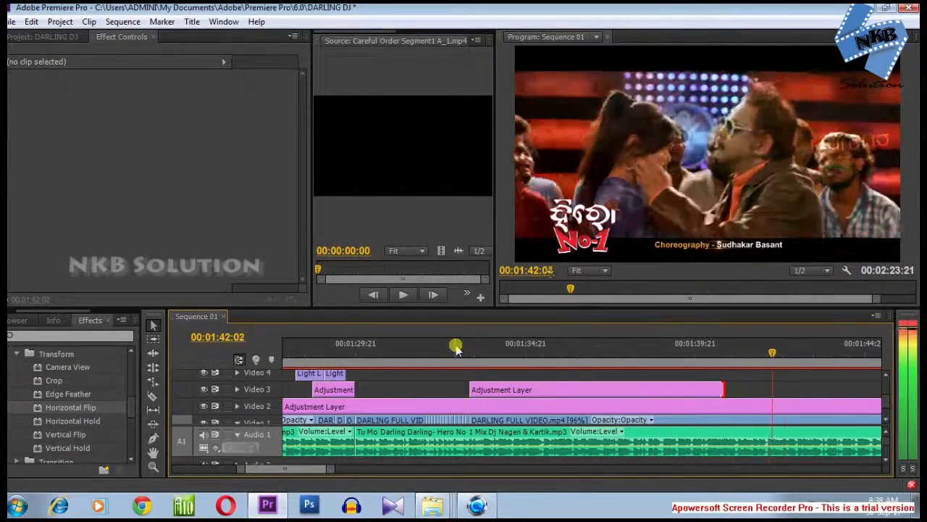
Step: Locate the beat at 00:01:33:13, shift the start of the Video 3 adjustment layer to it, and play through the section
left_click_drag(455, 349, 428, 354)
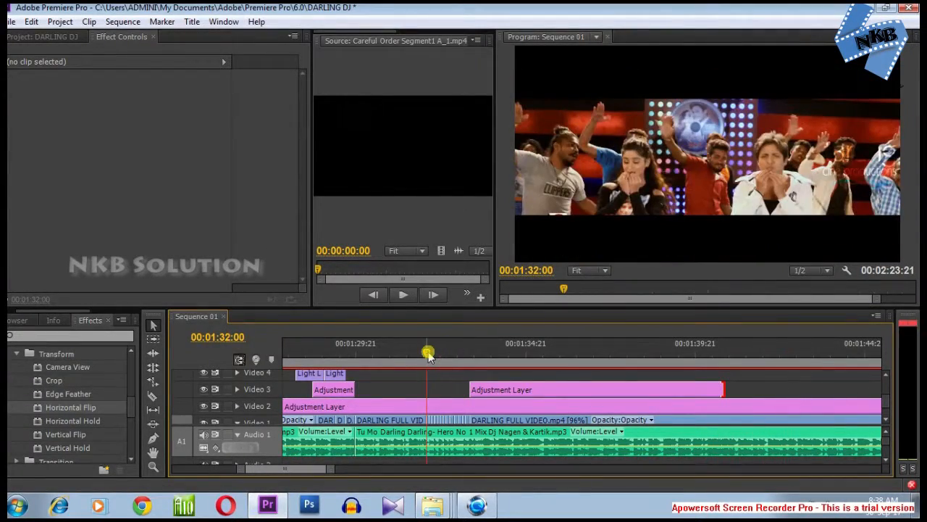
key("space")
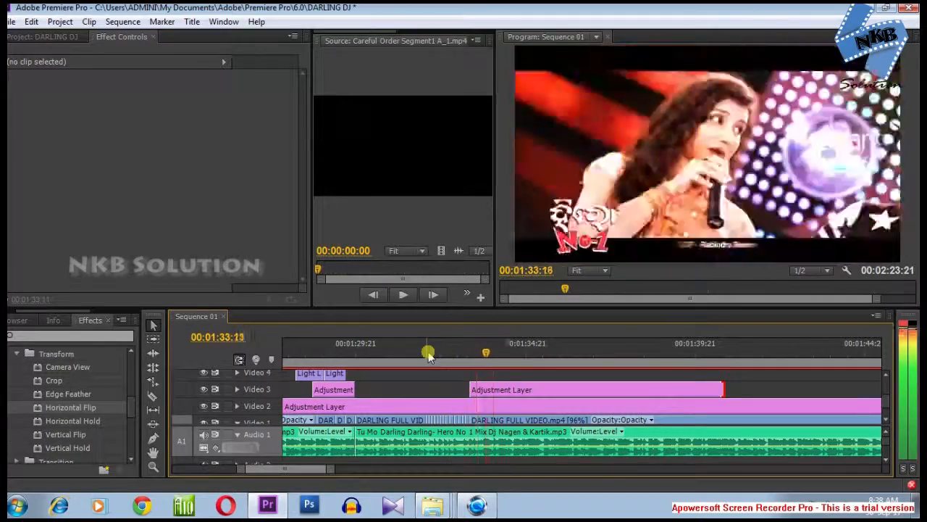
mouse_move(429, 355)
left_mouse_down()
mouse_move(468, 352)
mouse_move(445, 352)
left_mouse_up()
key("space")
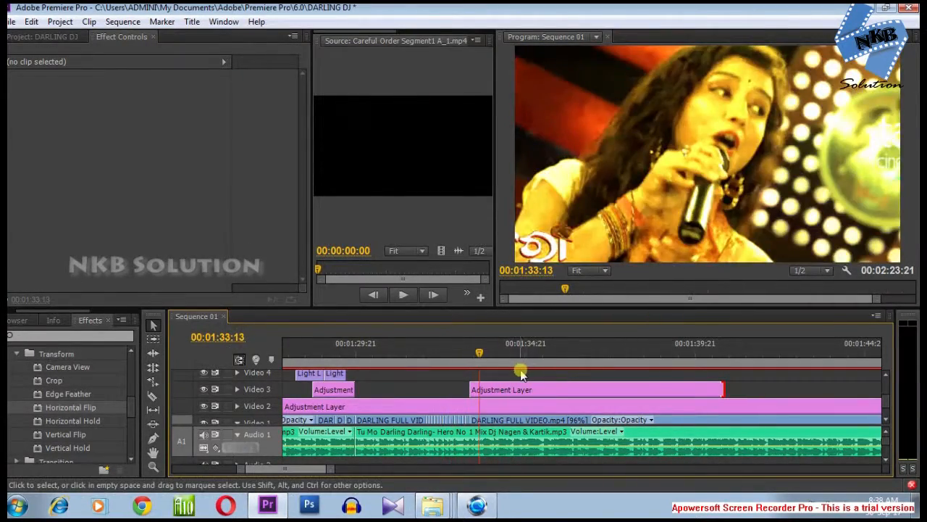
scroll(499, 380, "up", 5)
left_click_drag(471, 389, 498, 392)
key("space")
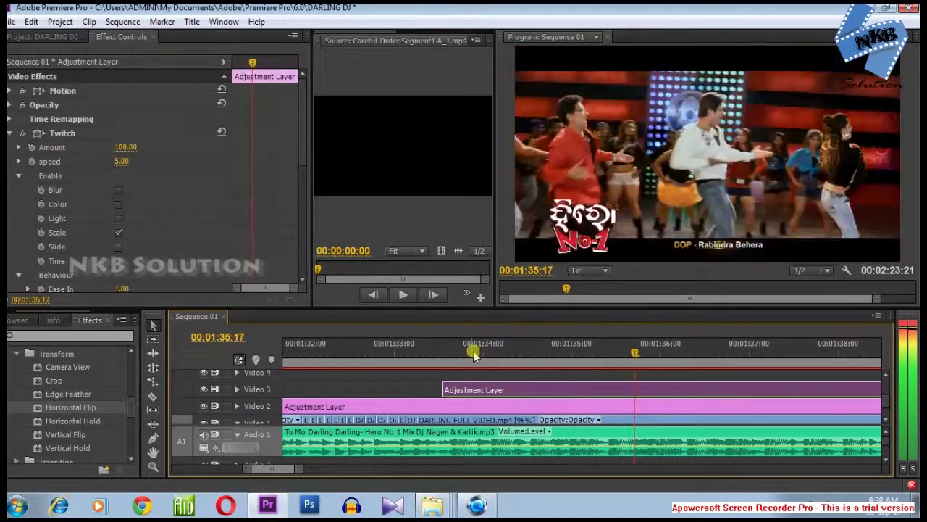
scroll(398, 387, "down", 4)
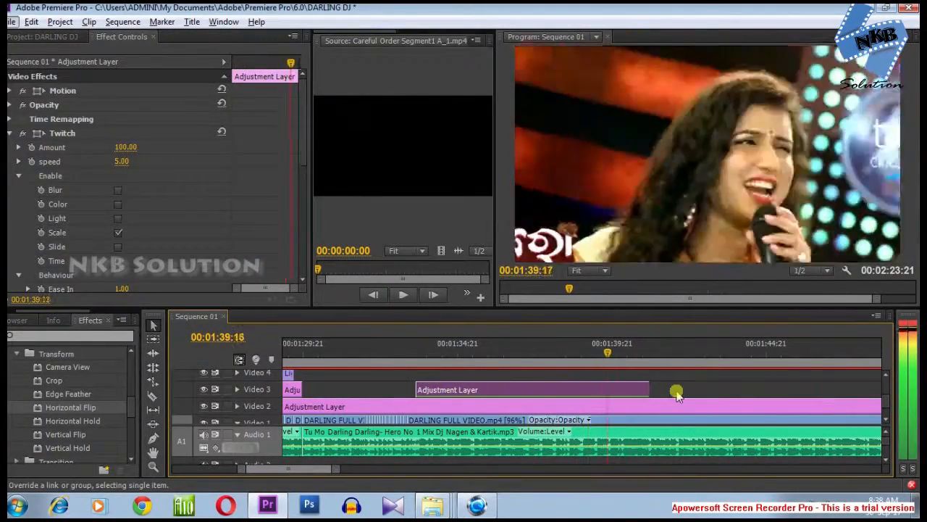
left_click(676, 394)
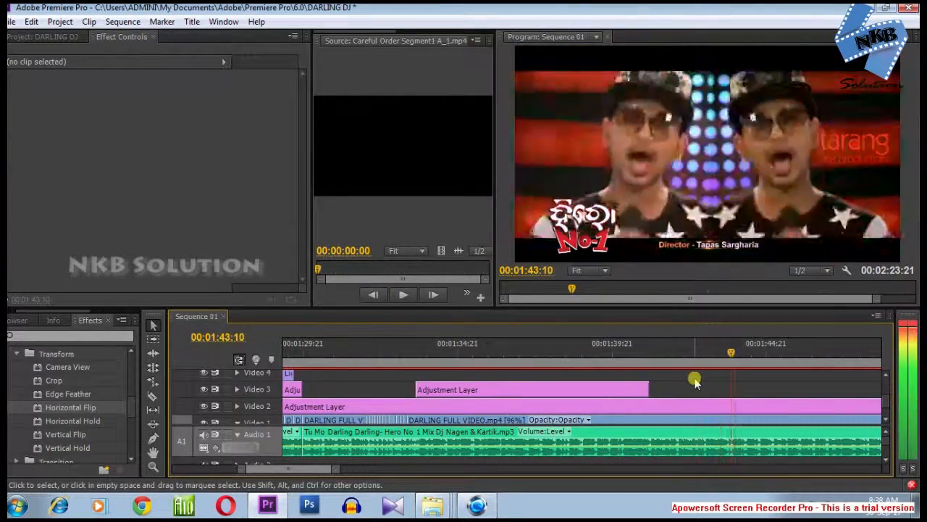
left_click_drag(406, 347, 346, 348)
key("space")
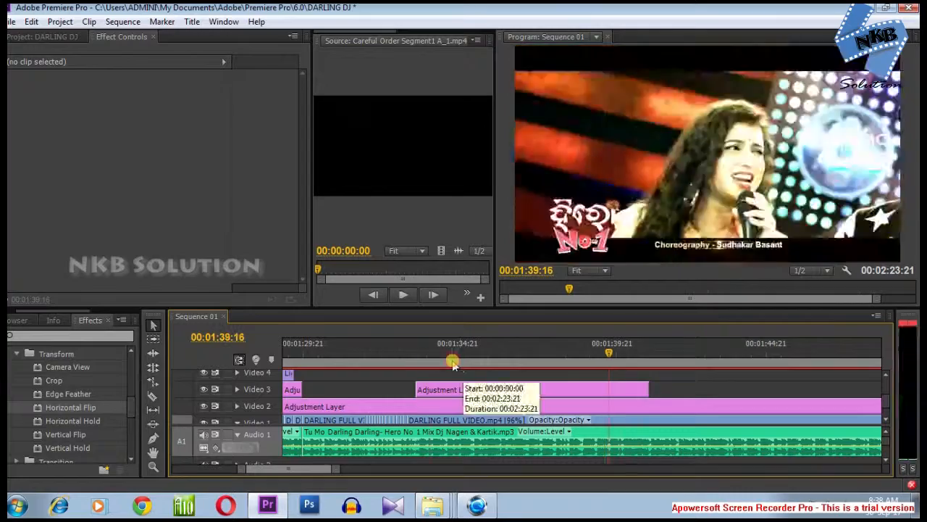
Step: Review the Twitch section in a maximized Program monitor, restore the frame size, and replay it on the timeline
left_click(413, 352)
left_click(908, 51)
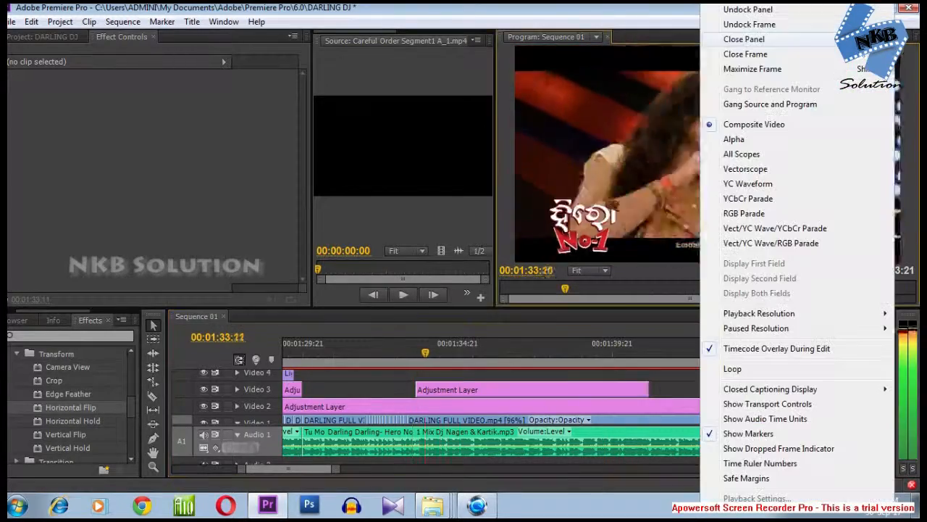
left_click(818, 75)
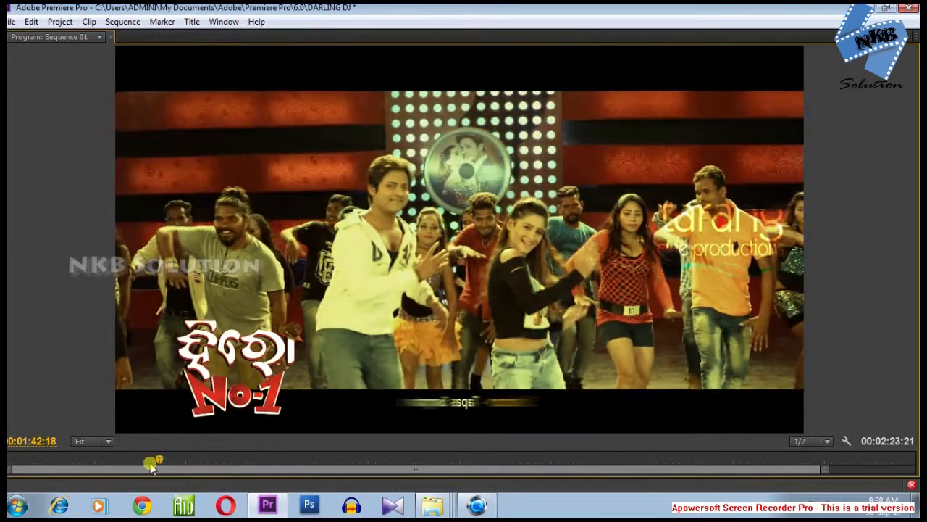
left_click_drag(153, 466, 128, 459)
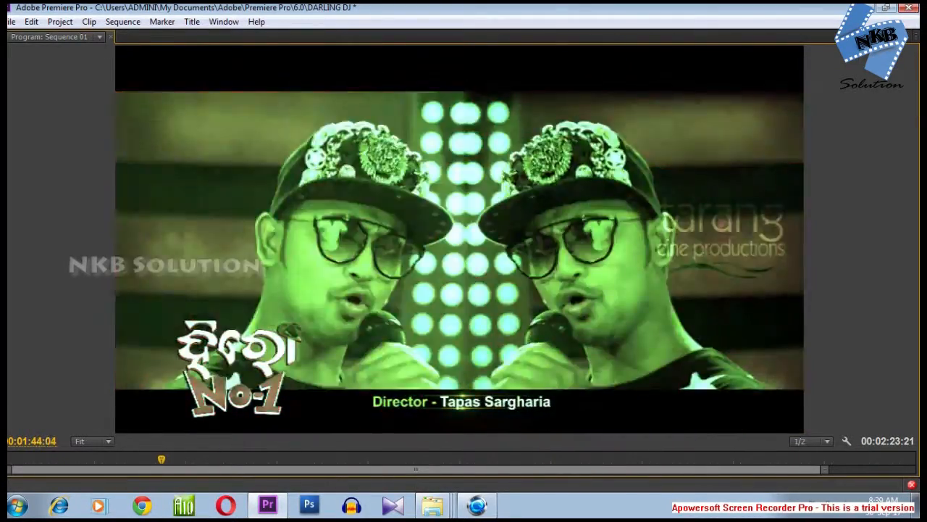
right_click(892, 54)
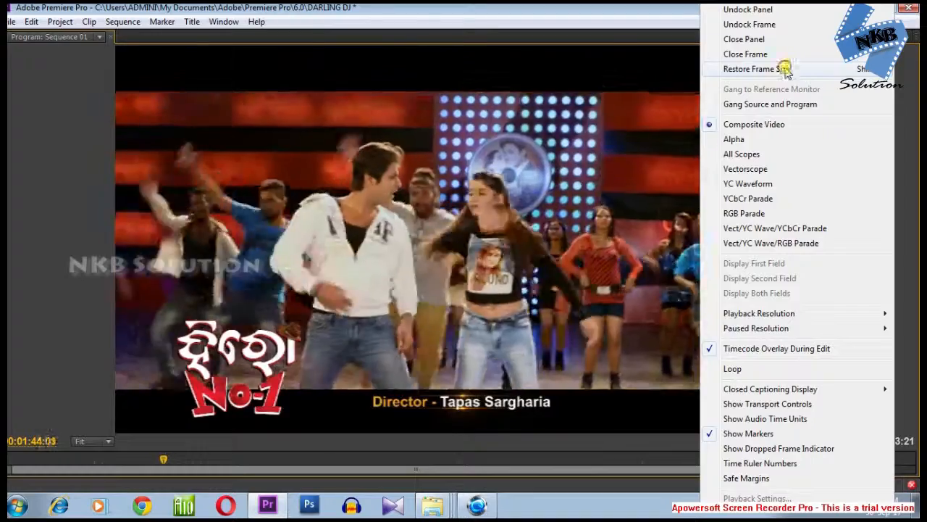
left_click(756, 69)
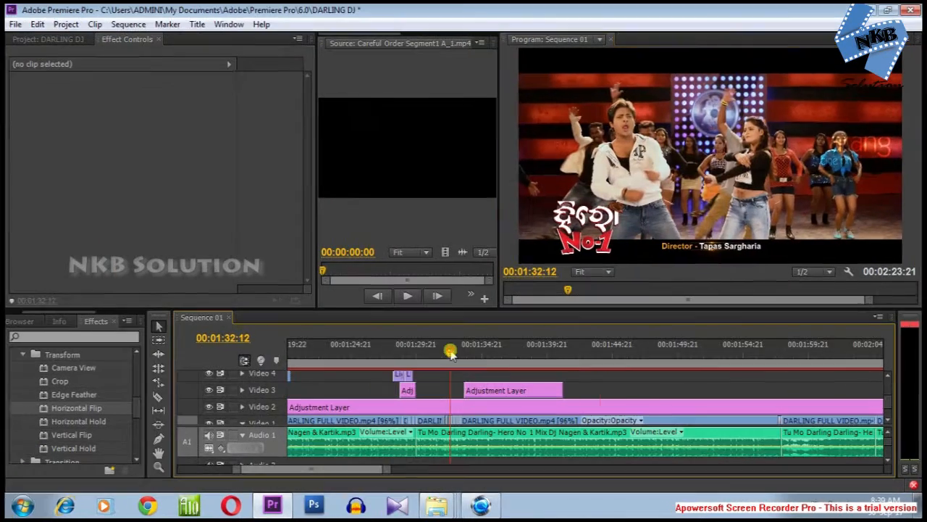
left_click_drag(452, 352, 443, 355)
key("space")
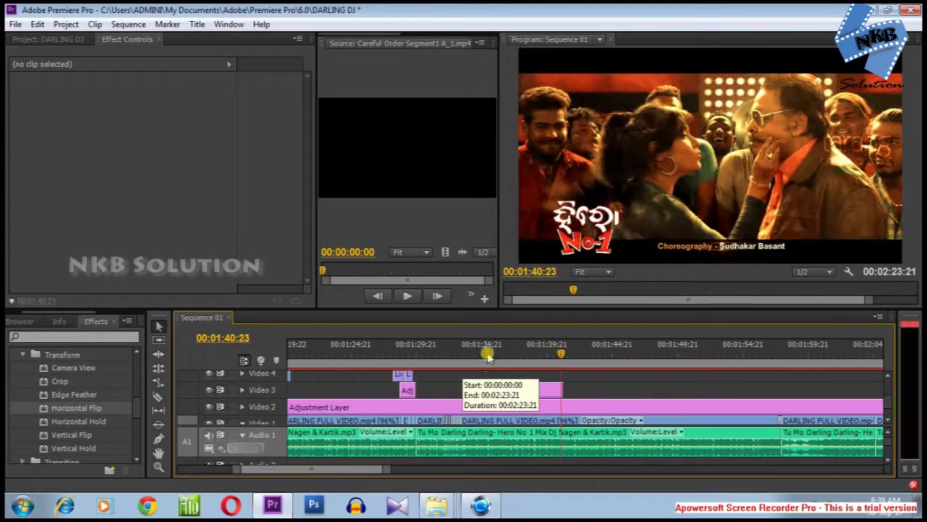
Step: Duplicate the long Video 3 adjustment layer onto Video 4 at the same start and set the copy's Twitch amount to 163
left_click(470, 366)
key("=")
key("=")
key("=")
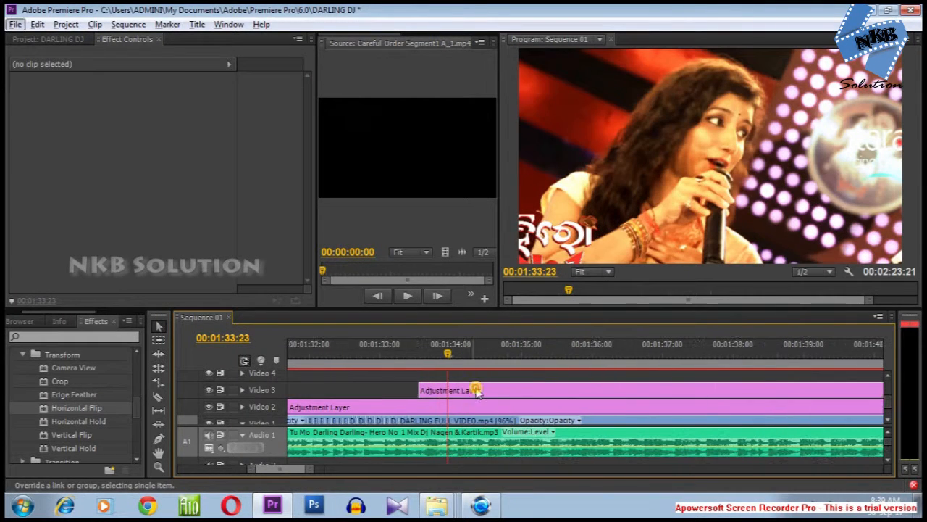
left_click(475, 390)
left_click_drag(466, 390, 475, 374)
left_click_drag(132, 149, 177, 148)
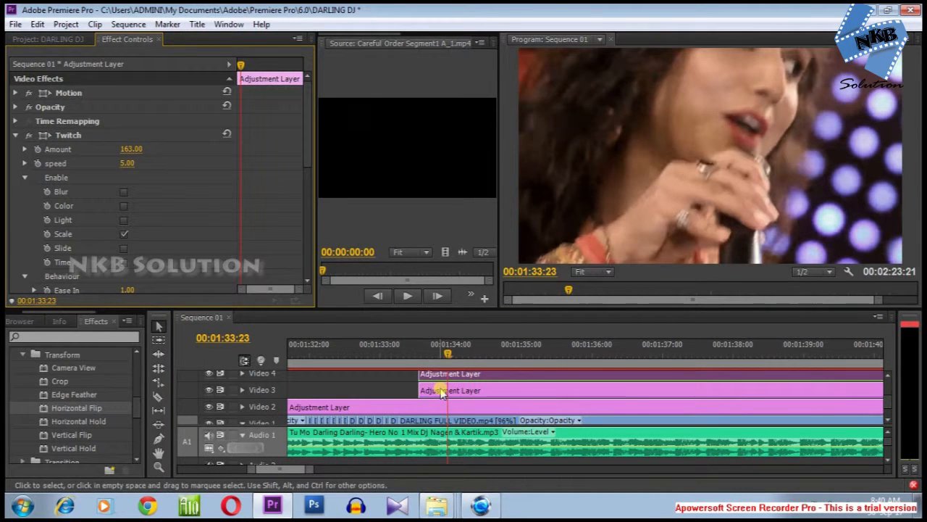
Step: Remove the duplicated adjustment layer from Video 4 and play the remaining Video 3 layer from about 00:01:33:22
left_click(443, 390)
left_click(453, 374)
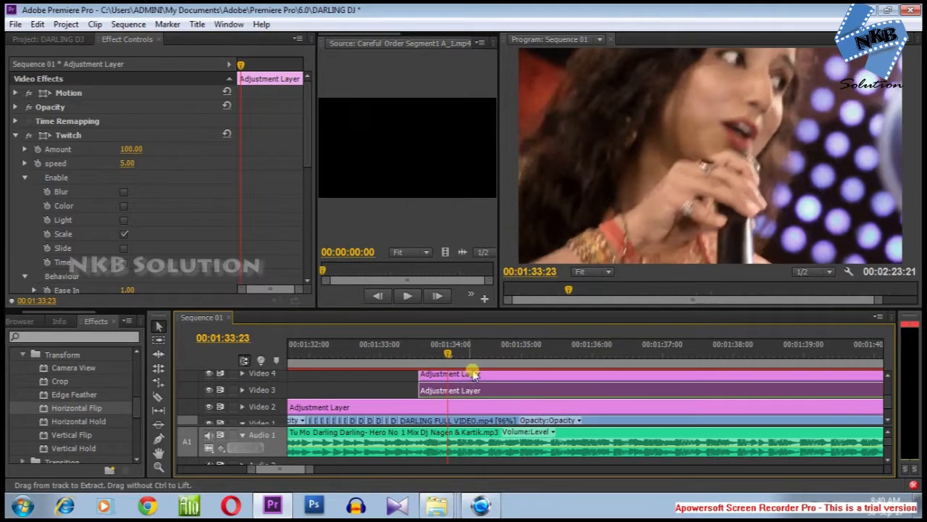
key("Delete")
key("Left")
key("Left")
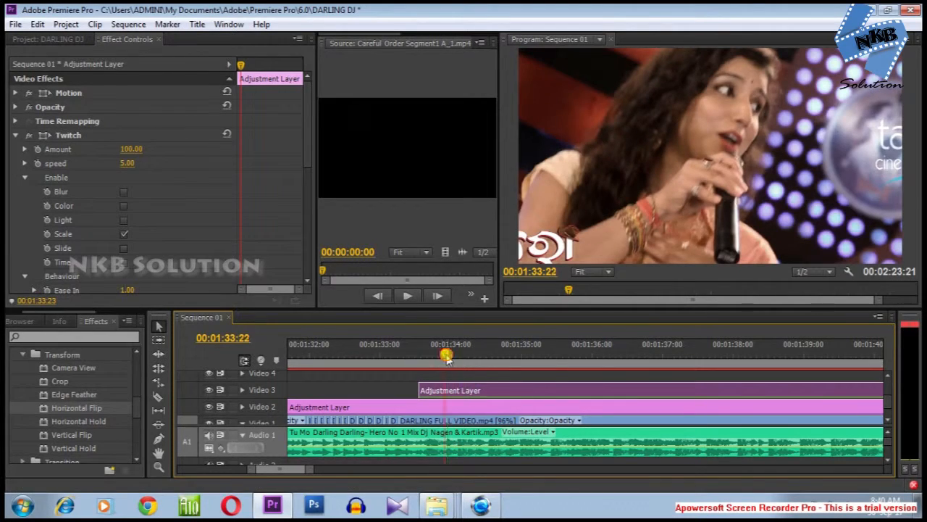
key("space")
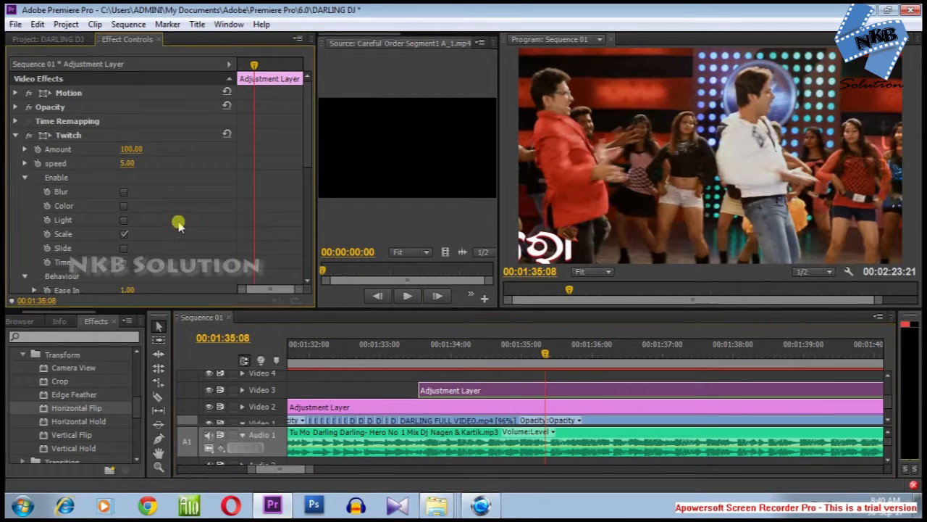
Step: Set the Twitch speed of the Video 3 adjustment layer to 2 and play back the effect
scroll(177, 226, "down", 3)
scroll(181, 225, "down", 2)
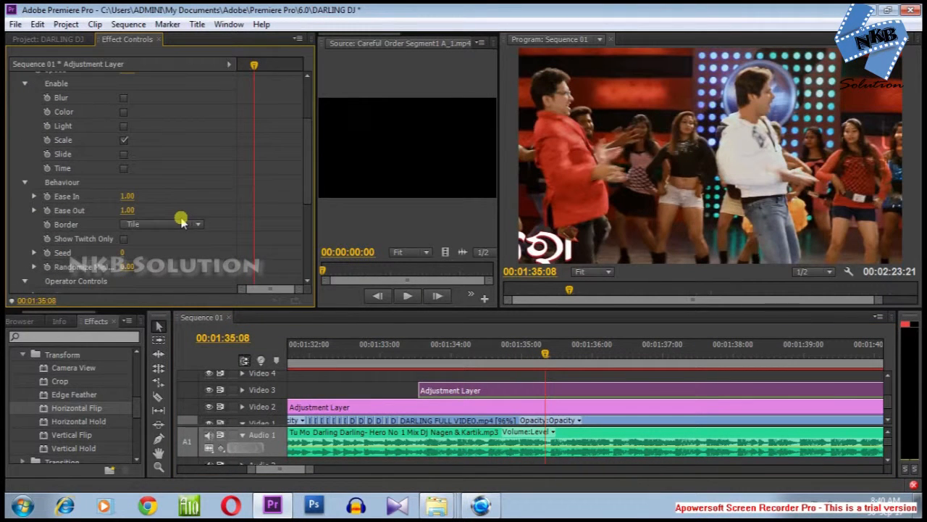
left_click(175, 224)
left_click(174, 237)
scroll(196, 181, "up", 4)
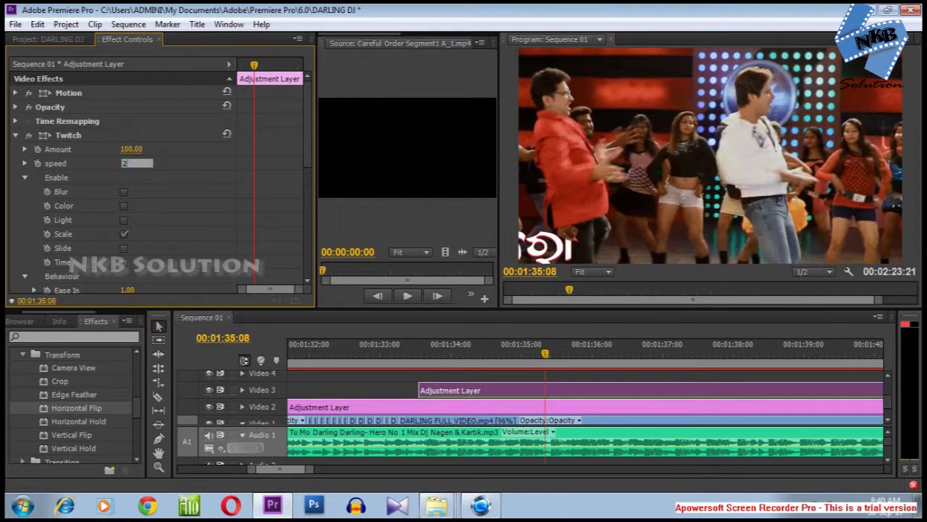
left_click(547, 328)
left_click_drag(547, 328, 423, 344)
key("space")
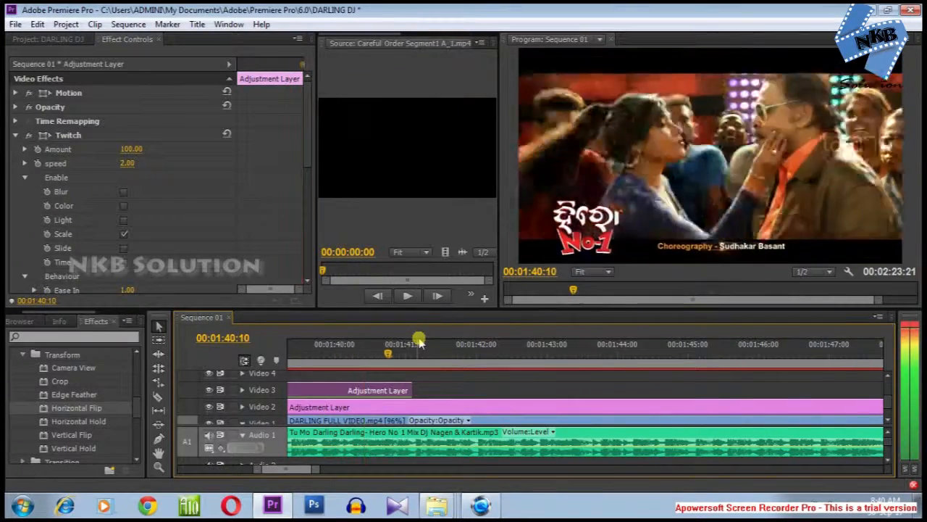
key("space")
Step: Go back to 00:01:33:16 and set the Twitch speed of the Video 3 adjustment layer to 1
scroll(736, 412, "down", 2)
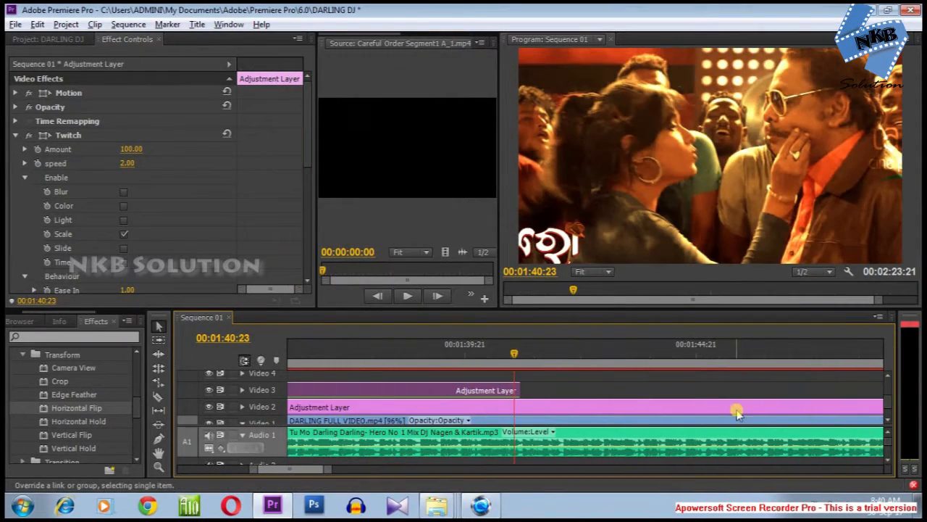
scroll(736, 412, "down", 2)
scroll(469, 377, "up", 2)
left_click_drag(389, 356, 367, 356)
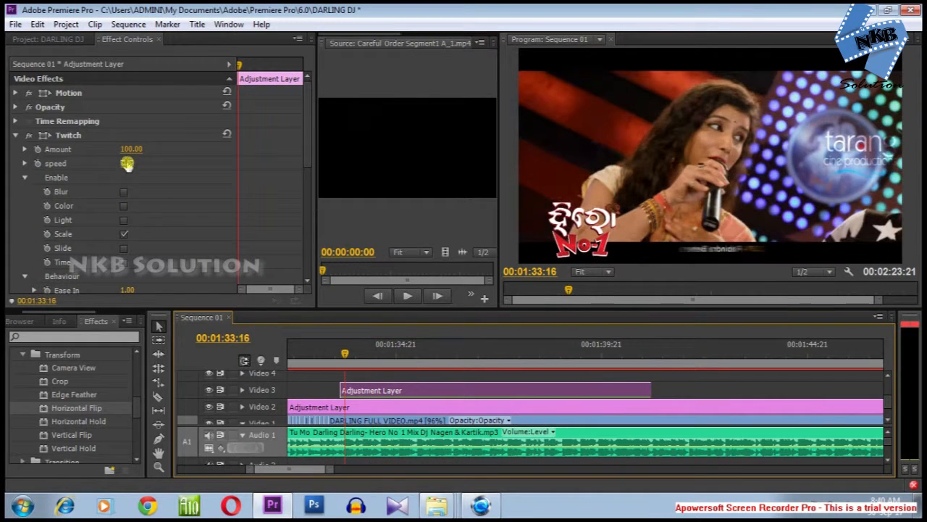
left_click(128, 163)
type("1")
key("Return")
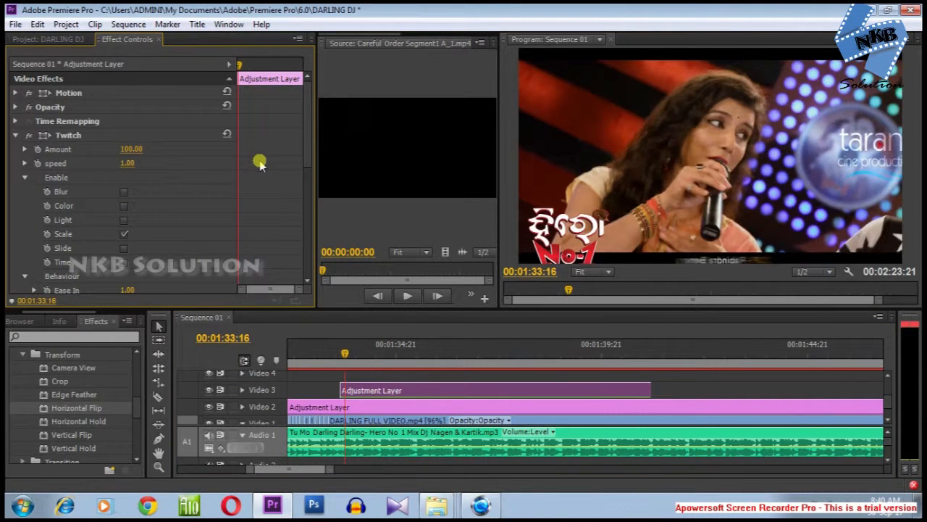
Step: Set the Twitch amount of the Video 3 adjustment layer to 50 and replay the section from about 00:01:33
left_click(134, 149)
type("50")
key("Return")
left_click(325, 355)
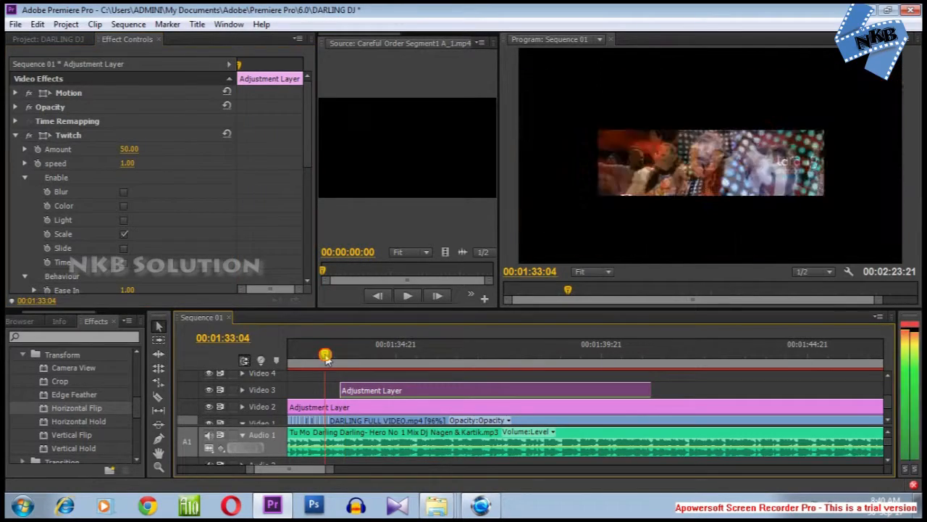
key("space")
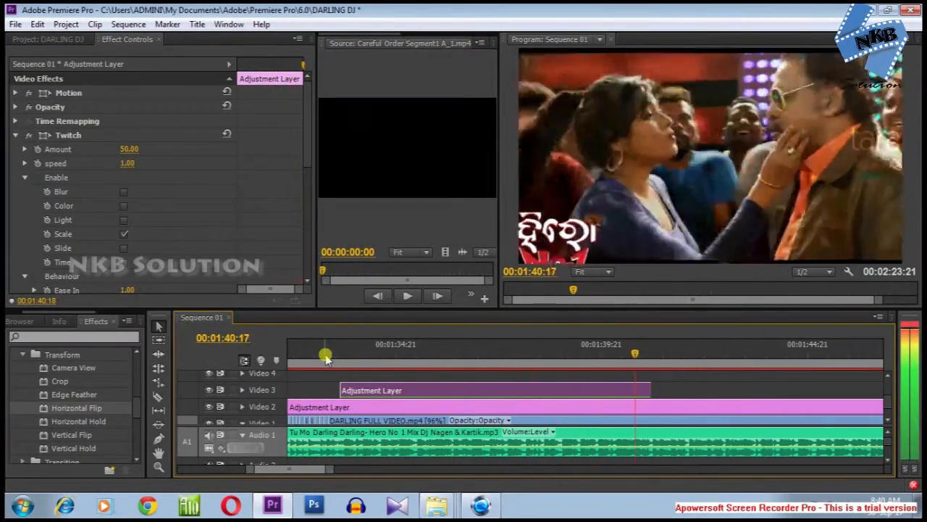
left_click_drag(338, 351, 335, 351)
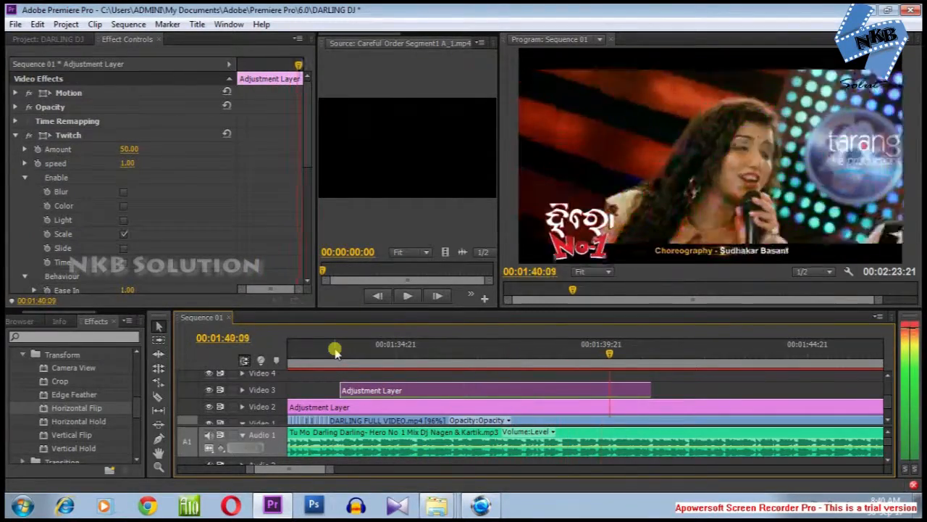
left_click_drag(349, 351, 344, 350)
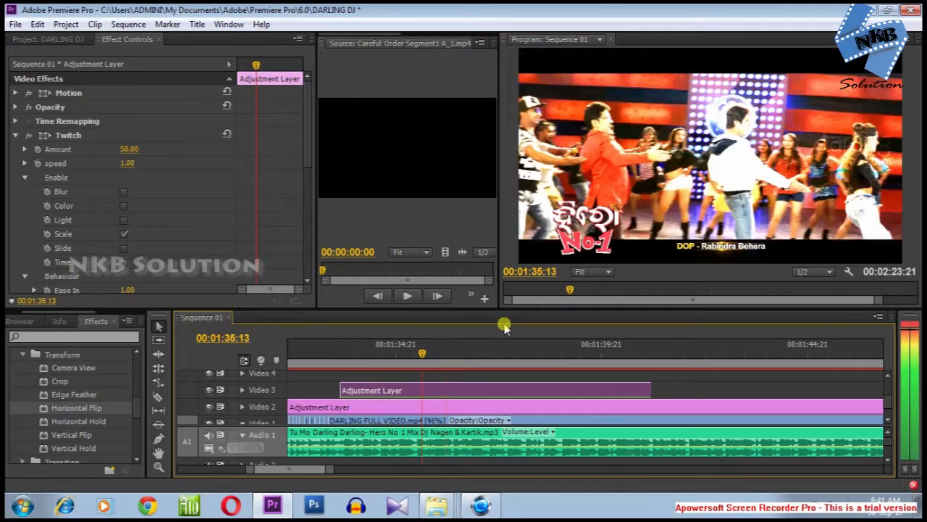
Step: Replay the Video 3 Twitch section and step frame by frame between about 00:01:34:15 and 00:01:34:23 to examine the zoom on the beat
key("space")
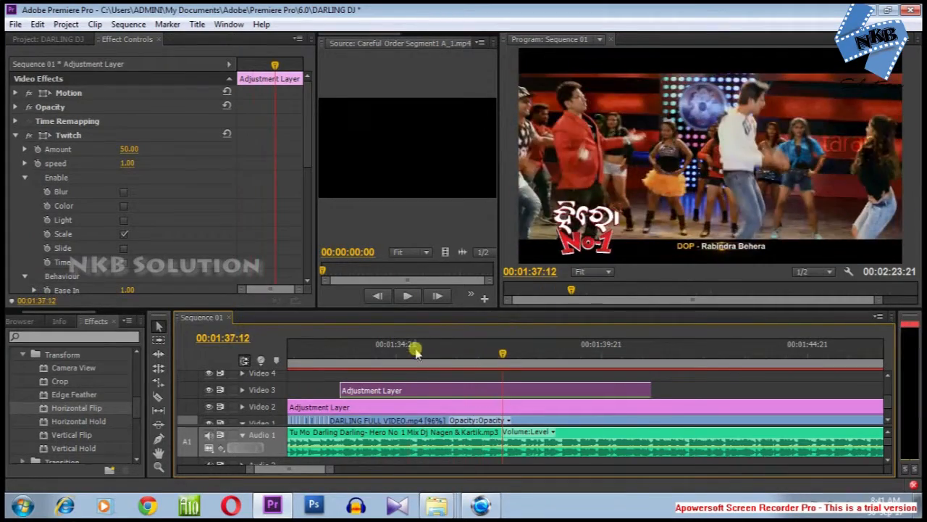
left_click(371, 347)
key("space")
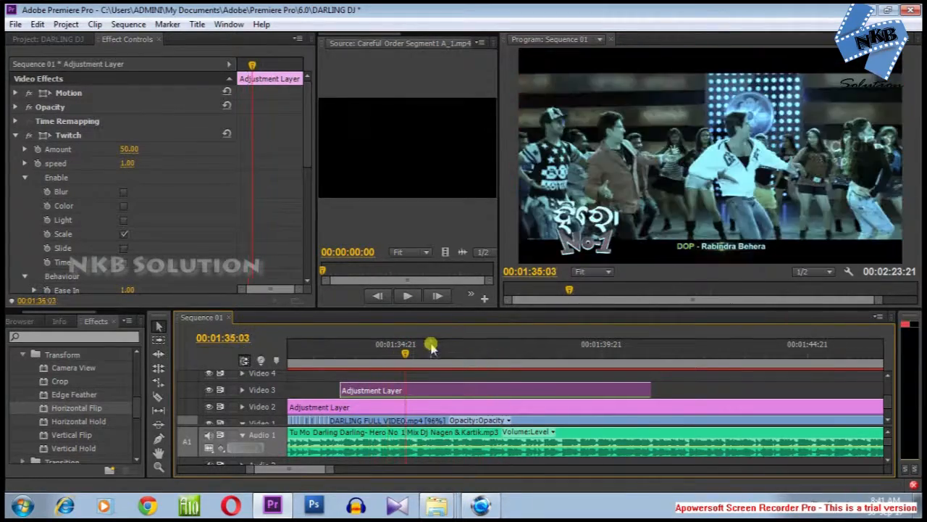
key("Left")
key("Left")
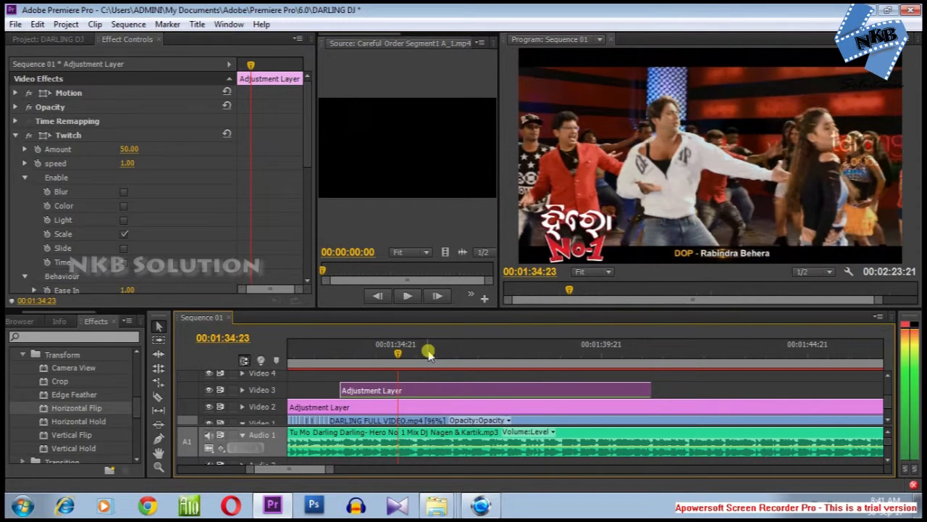
key("Left")
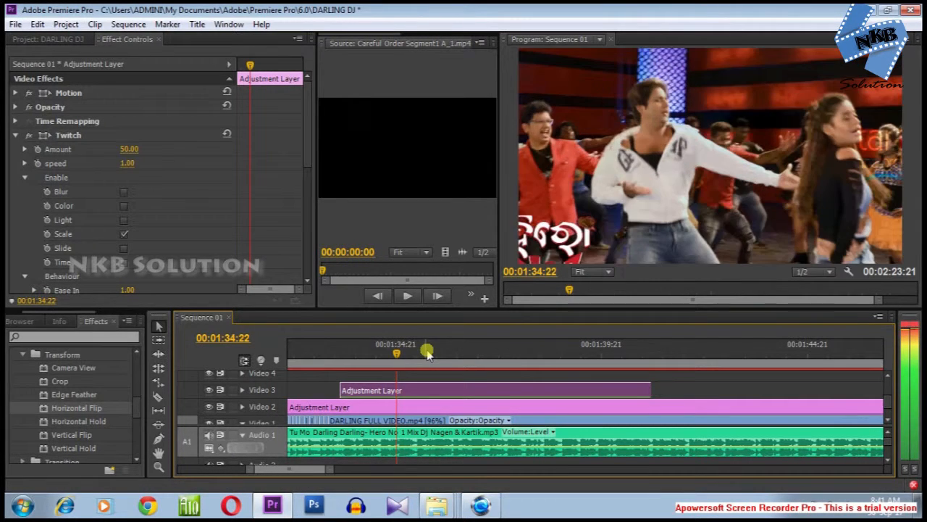
key("Left")
key("Left")
key("Left")
key("Left")
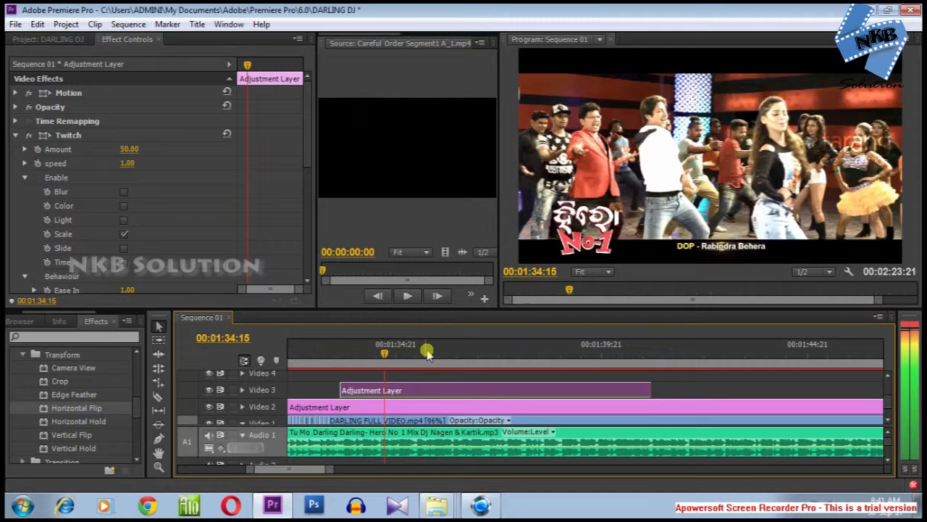
key("Right")
key("Right")
key("Right")
key("Right")
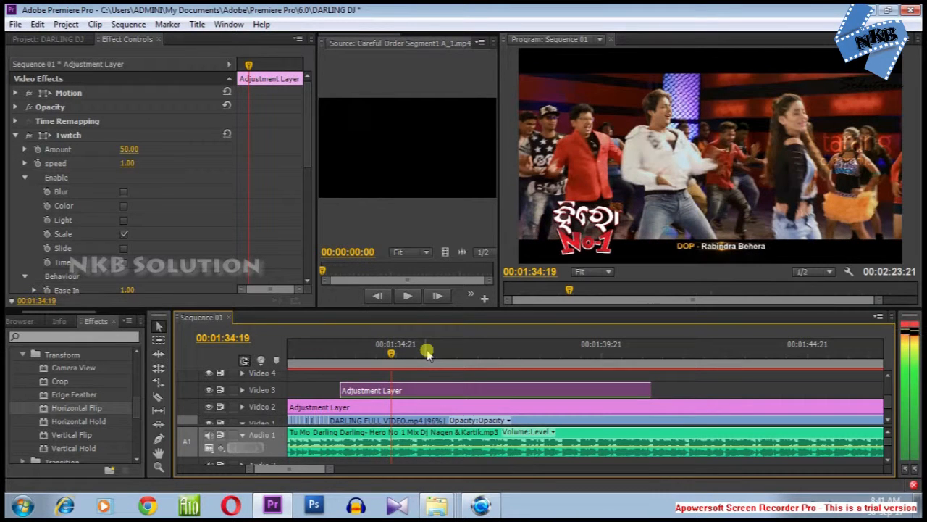
Step: Start the Video 3 adjustment layer slightly earlier, shorten its end to about 00:01:39:19, and play the section
mouse_move(374, 392)
left_mouse_down()
mouse_move(410, 392)
mouse_move(361, 389)
left_mouse_up()
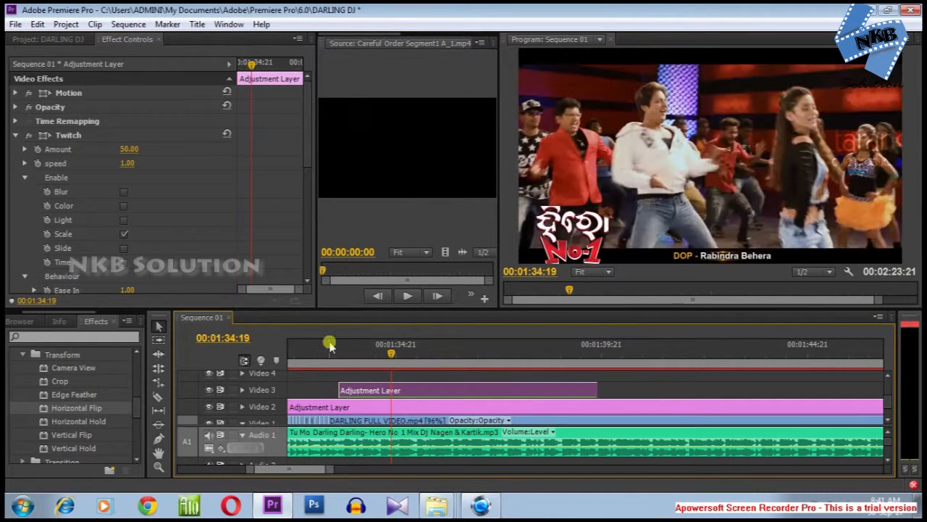
left_click(330, 346)
key("space")
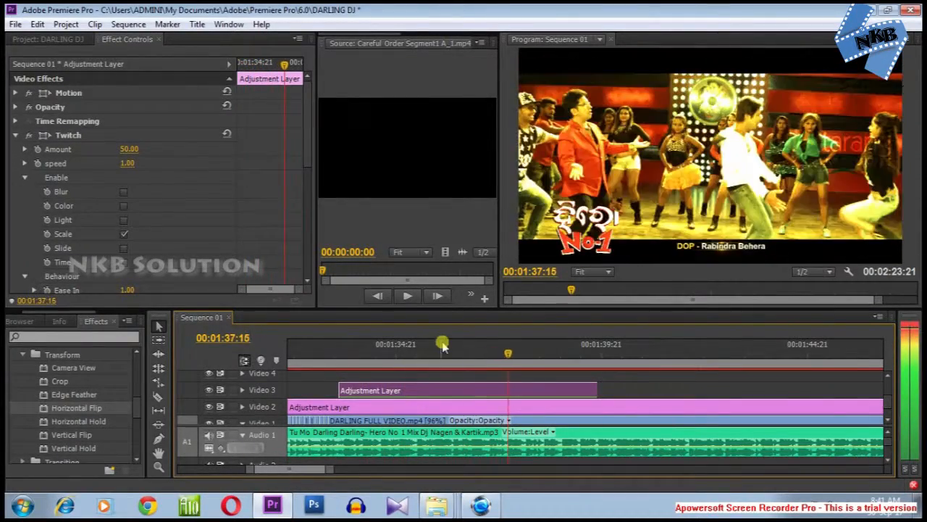
Step: Extend the end of the Video 3 adjustment layer to about 00:01:43 and replay the section from just before the layer
scroll(365, 386, "down", 3)
left_click(501, 389)
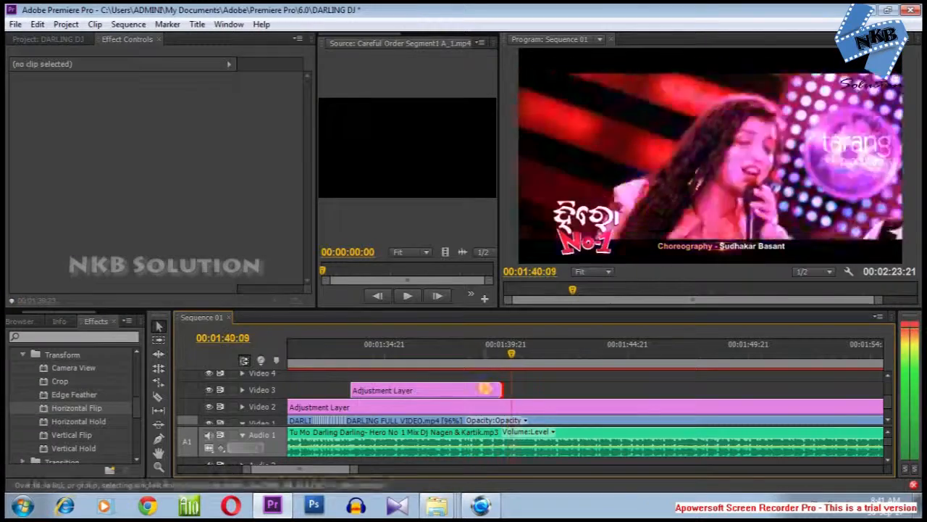
left_click_drag(500, 389, 592, 389)
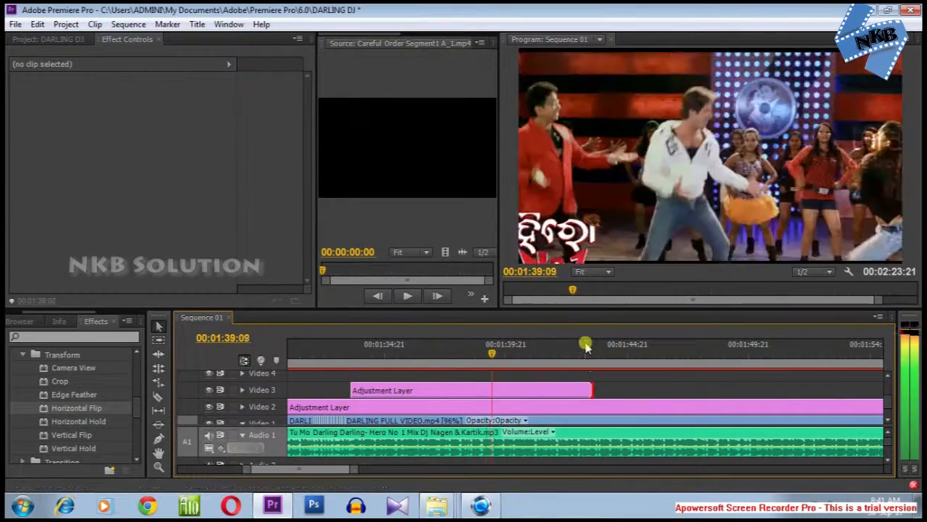
left_click_drag(517, 345, 341, 365)
key("space")
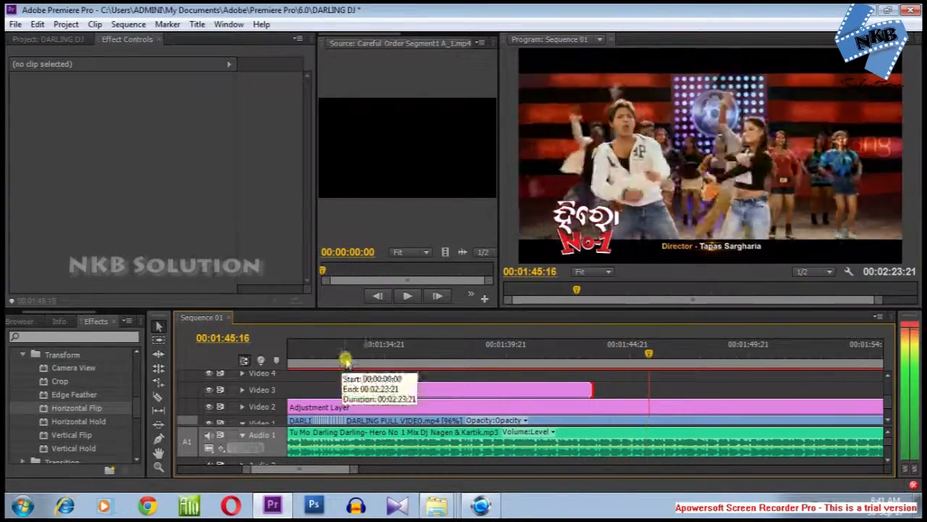
left_click(352, 360)
left_click_drag(353, 359, 335, 359)
key("space")
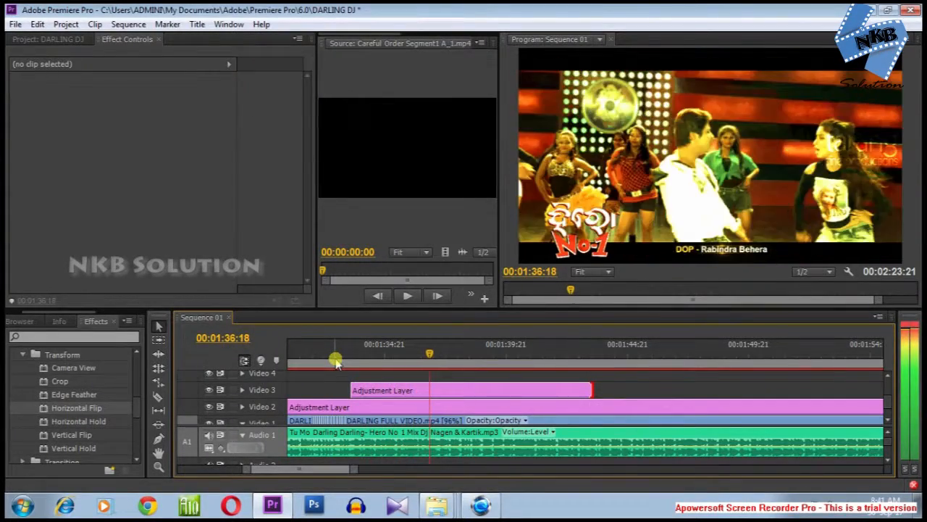
Step: Set the Twitch amount of the Video 3 adjustment layer to 80 and play back the effect
key("space")
left_click(372, 390)
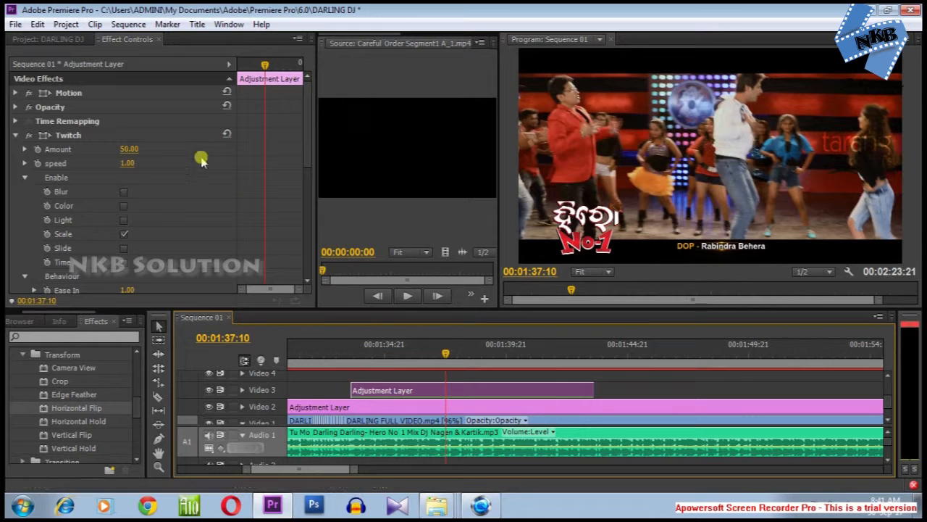
left_click(137, 148)
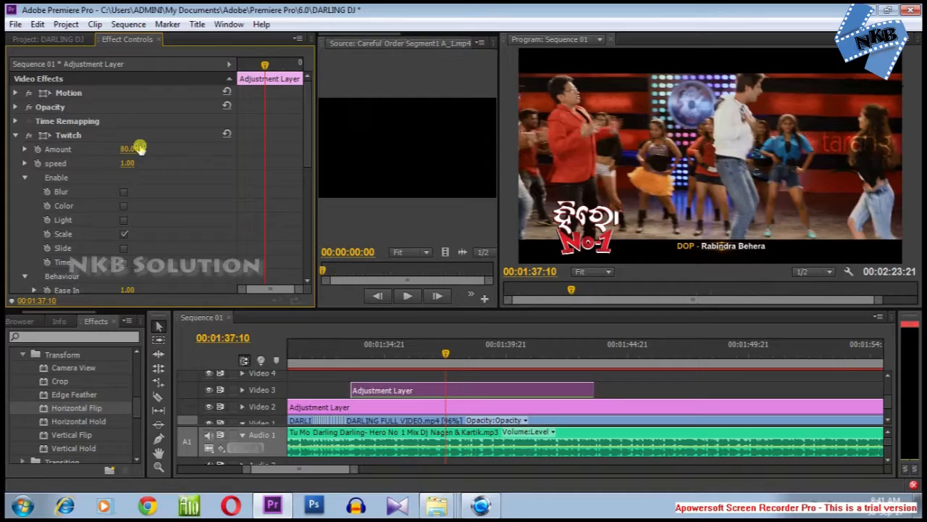
key("space")
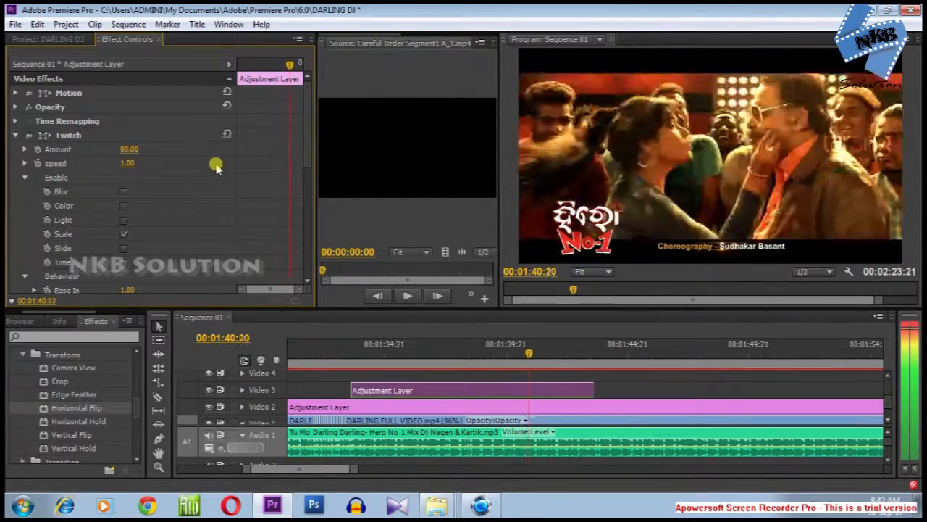
left_click(357, 352)
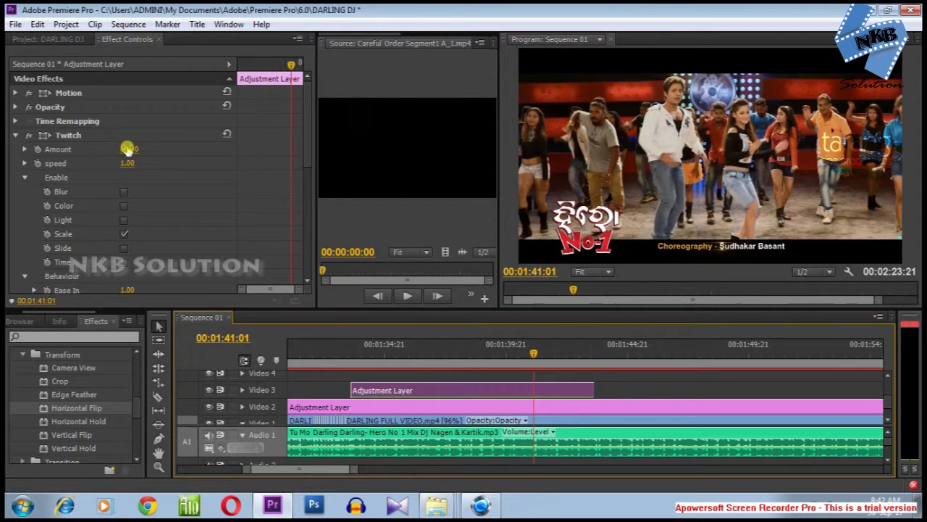
Step: Set the Twitch amount of the Video 3 adjustment layer to 40 and its speed to 2
left_click(127, 148)
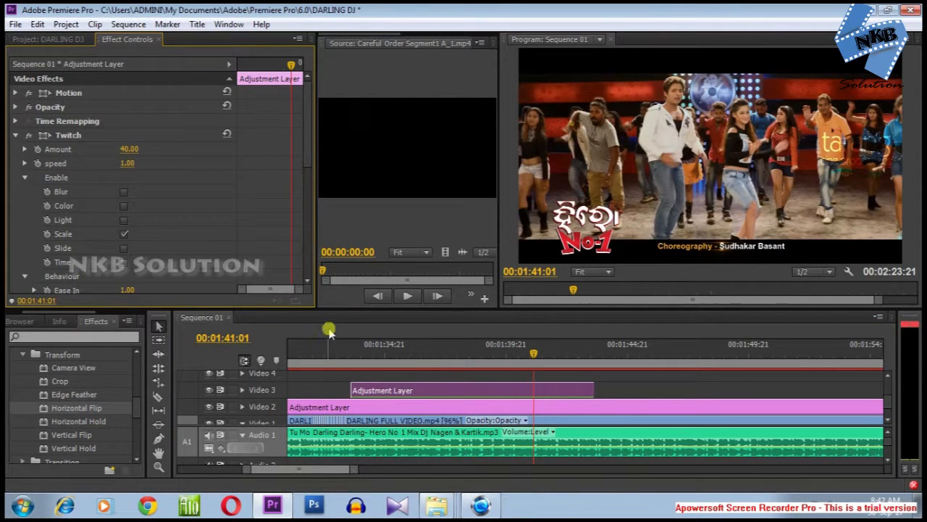
left_click(137, 163)
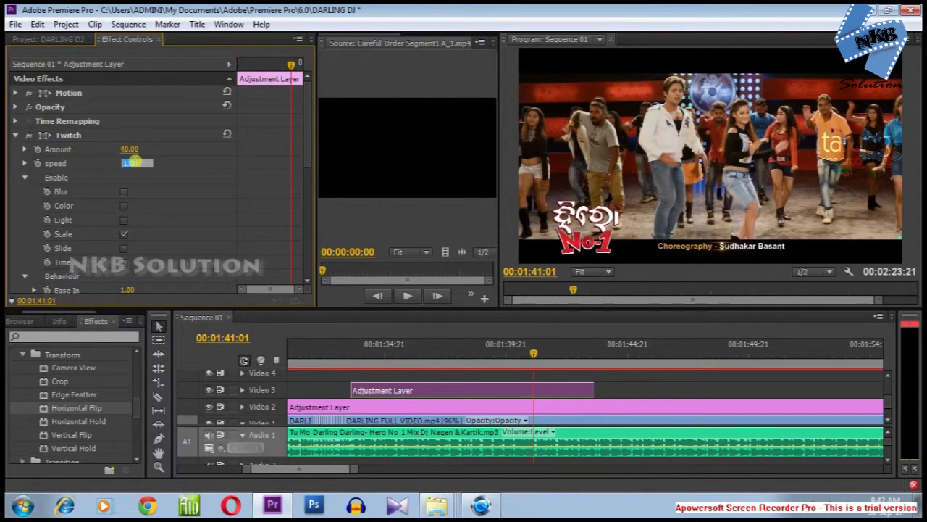
type("2")
key("Return")
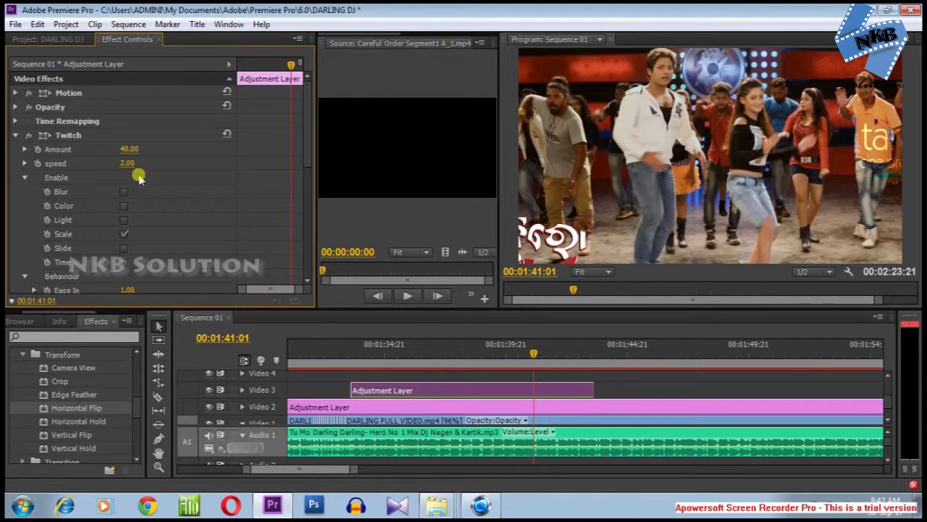
Step: Return the Twitch speed of the Video 3 adjustment layer to 1
left_click(137, 163)
type("1")
key("Return")
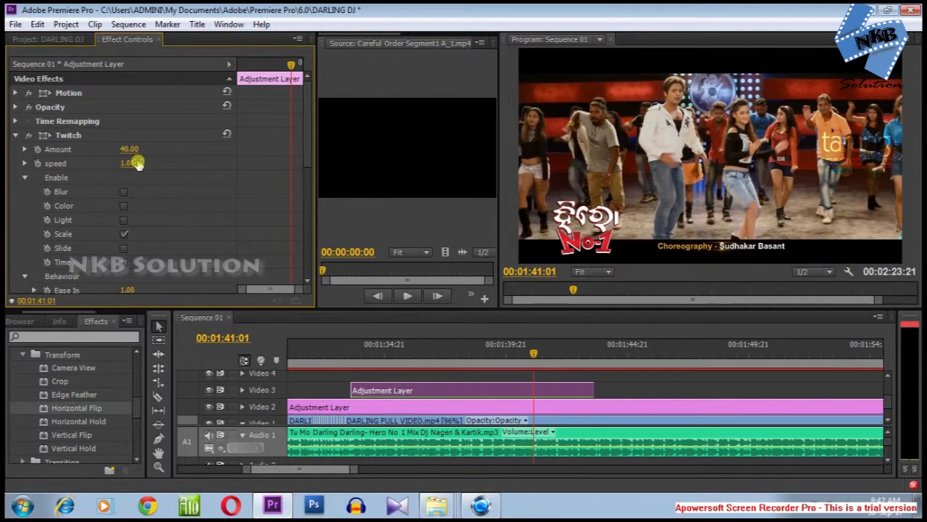
Step: Set the Twitch speed of the Video 3 adjustment layer to 0.5 and play the effect from 00:01:33:08
left_click(137, 163)
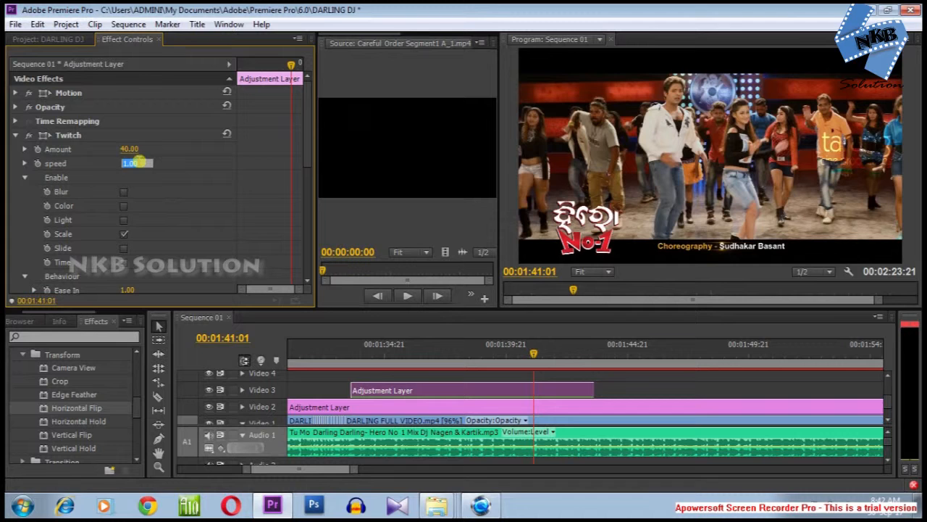
type("0.5")
left_click(216, 165)
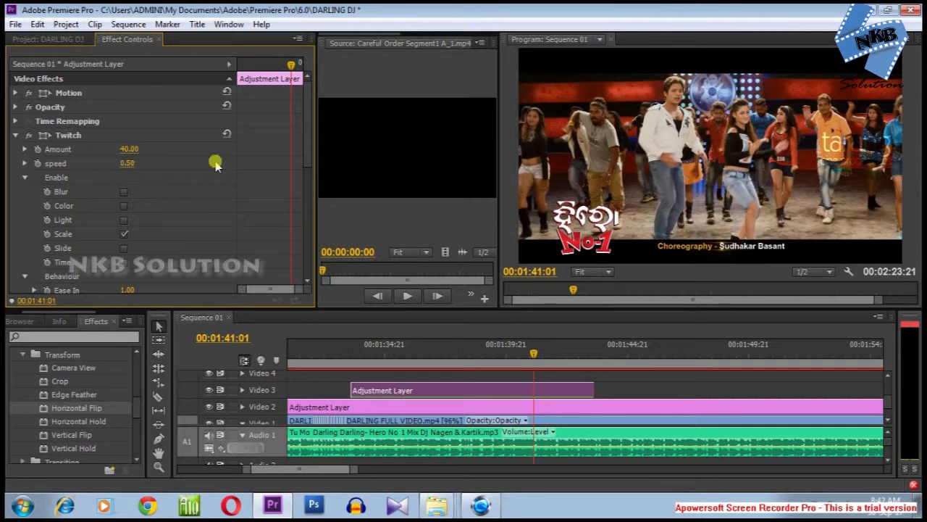
left_click_drag(354, 353, 348, 353)
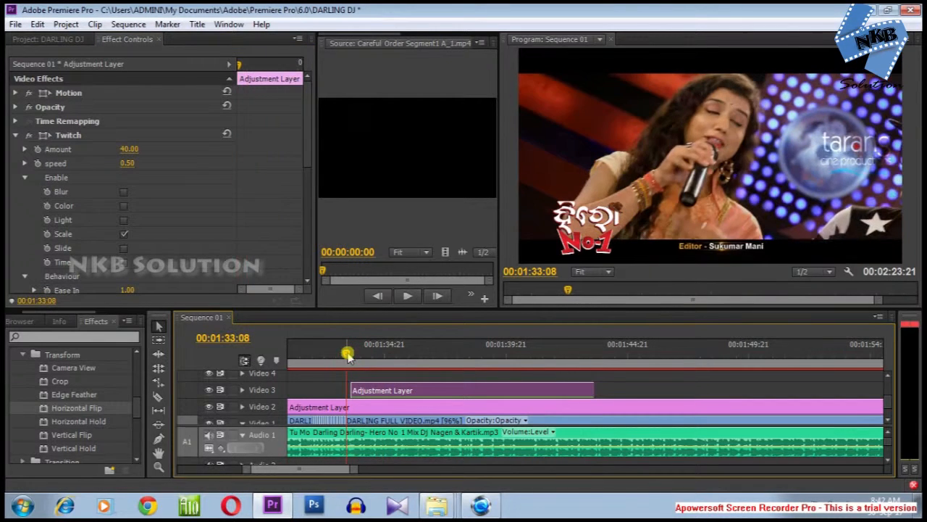
key("space")
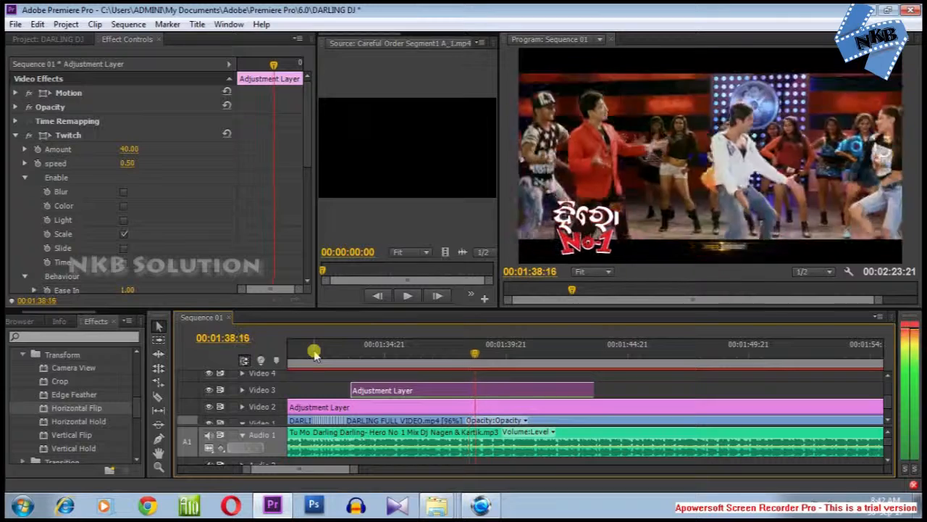
Step: Set the Twitch speed of the Video 3 adjustment layer back to 1 and replay from just before the layer's start
left_click(137, 162)
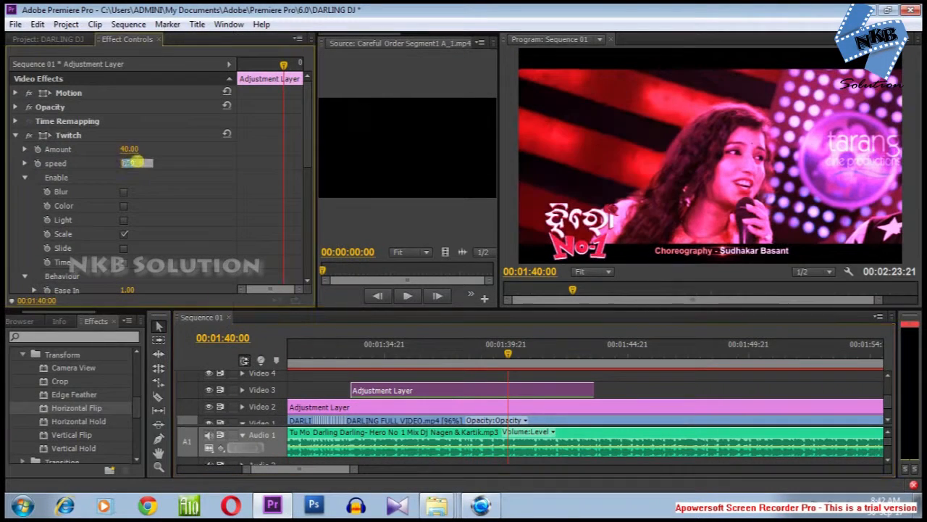
type("1")
key("Return")
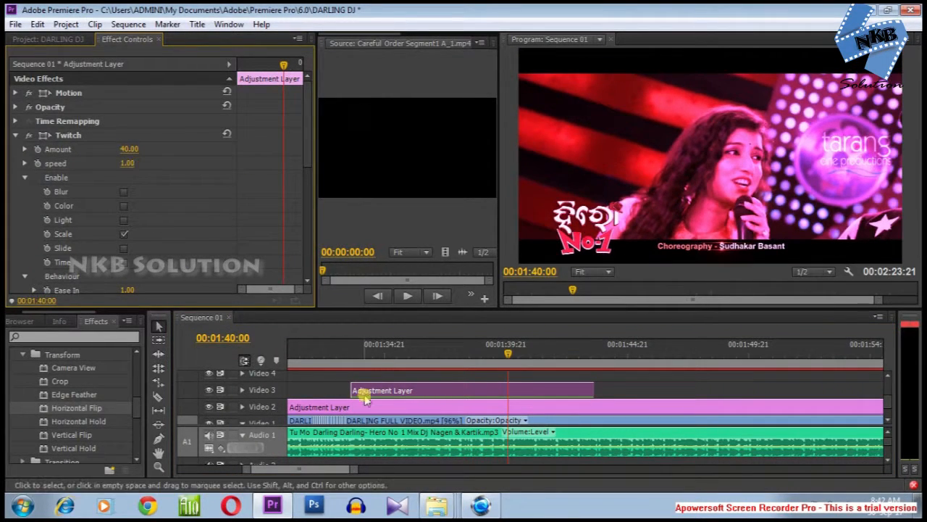
left_click(341, 349)
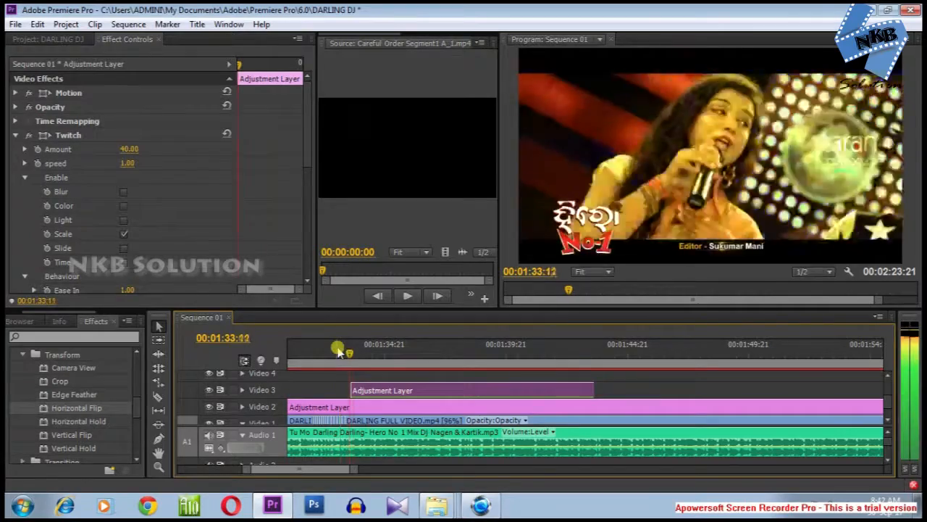